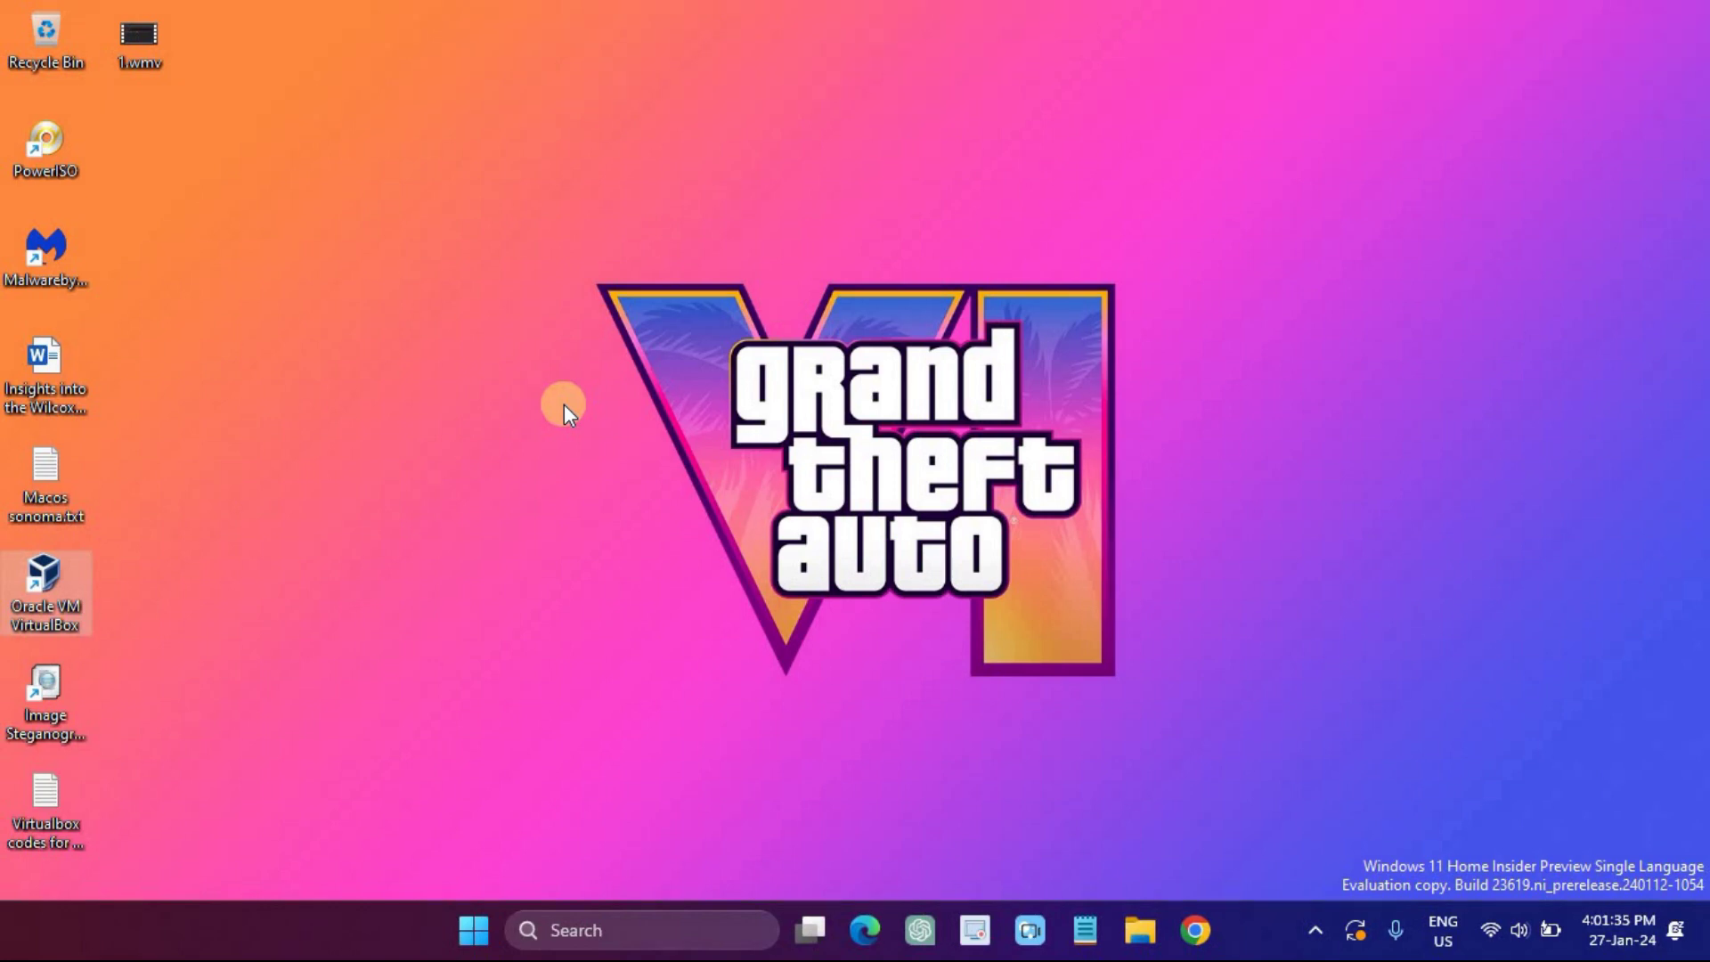
Step: Find VirtualBox through Start search, launch it, and maximize the manager window
left_click(481, 926)
type("virtualbox")
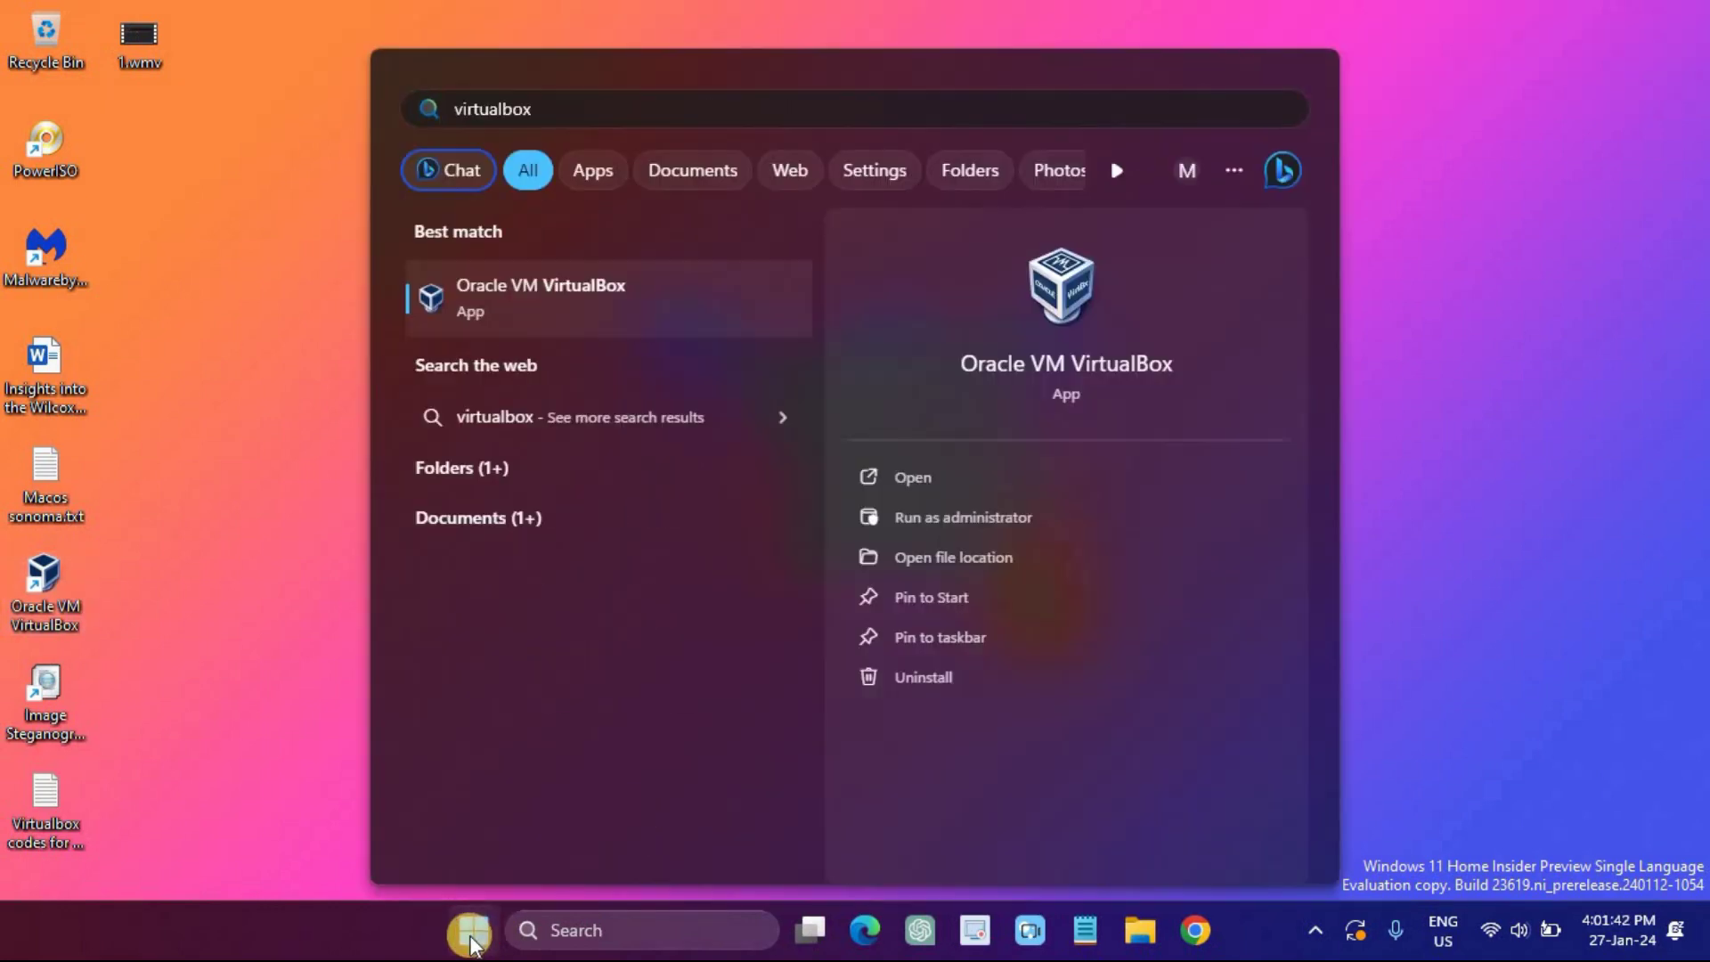
left_click(934, 479)
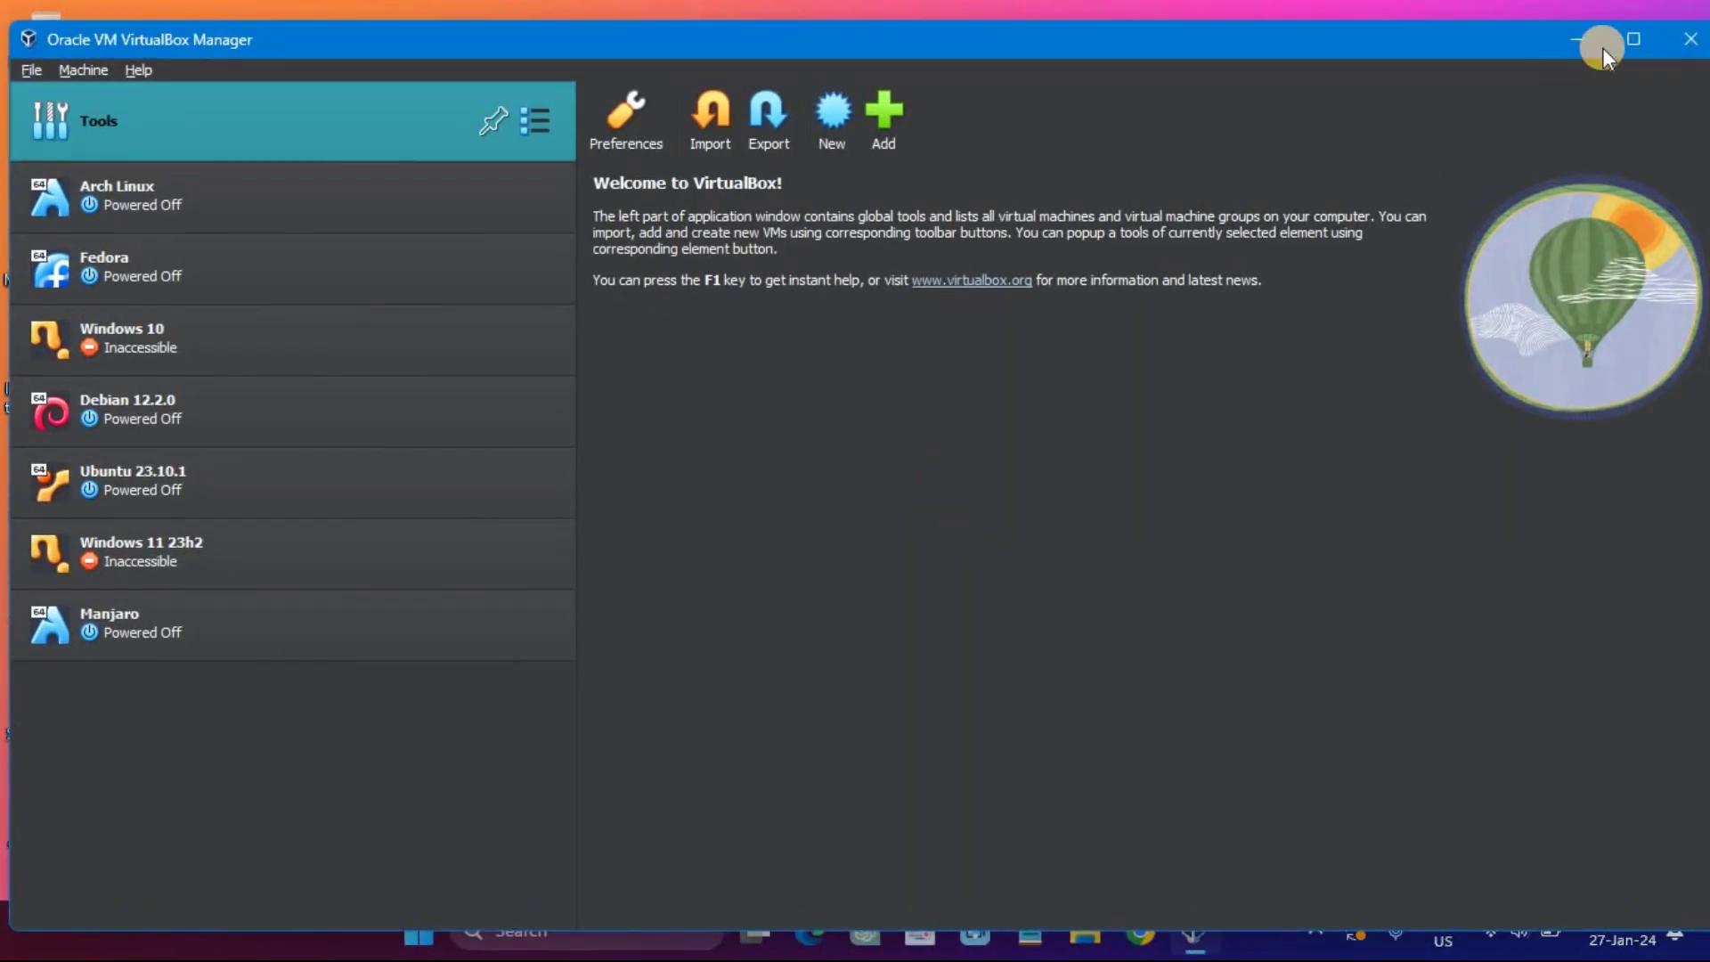
left_click(1633, 40)
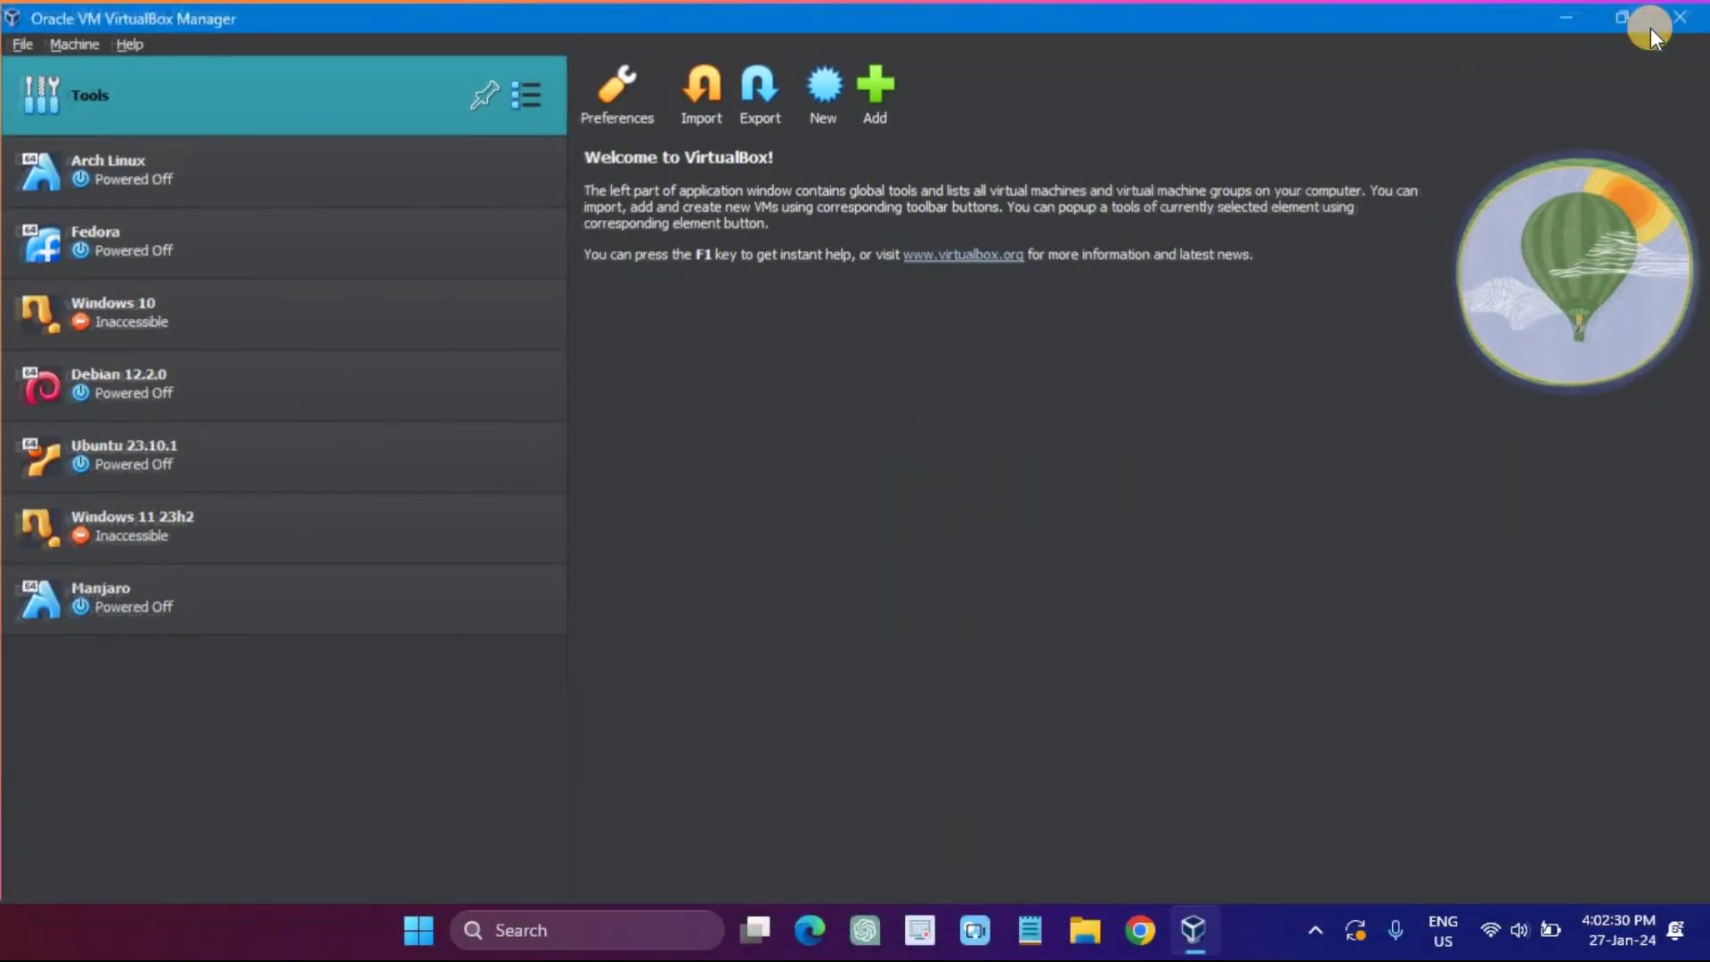
Step: Create a new VM named 'Windows Server 2022', type Microsoft Windows, version Windows 2022 (64-bit)
left_click(834, 94)
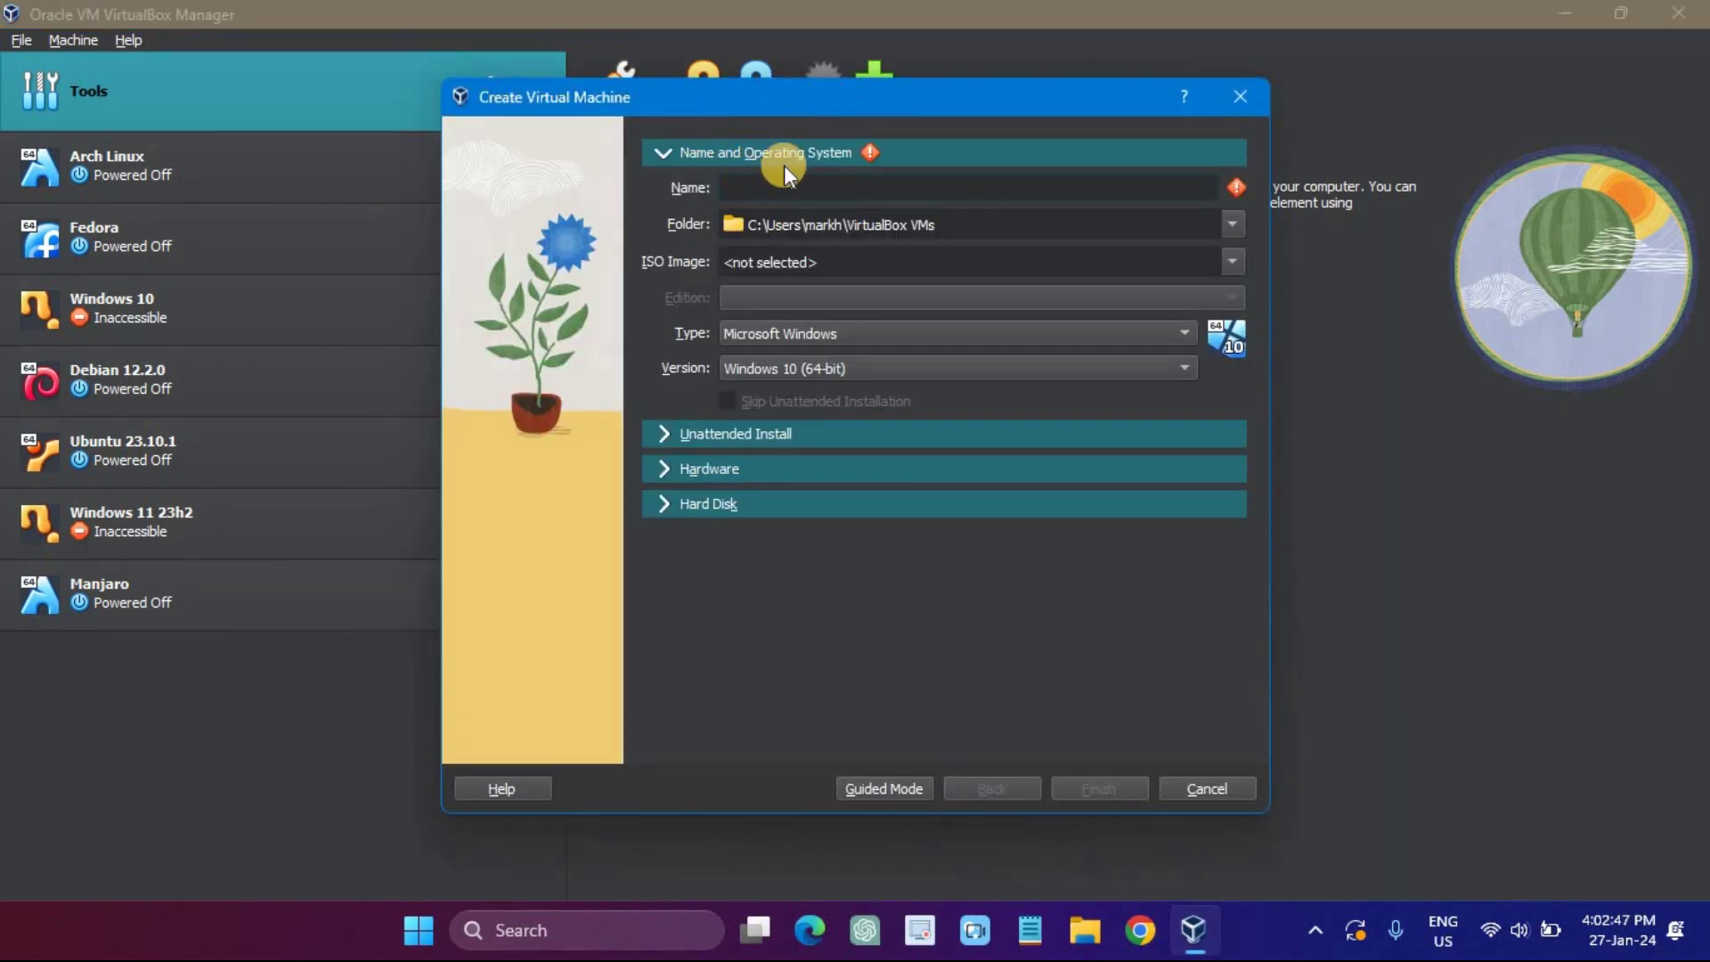
type("Windows Server 2022")
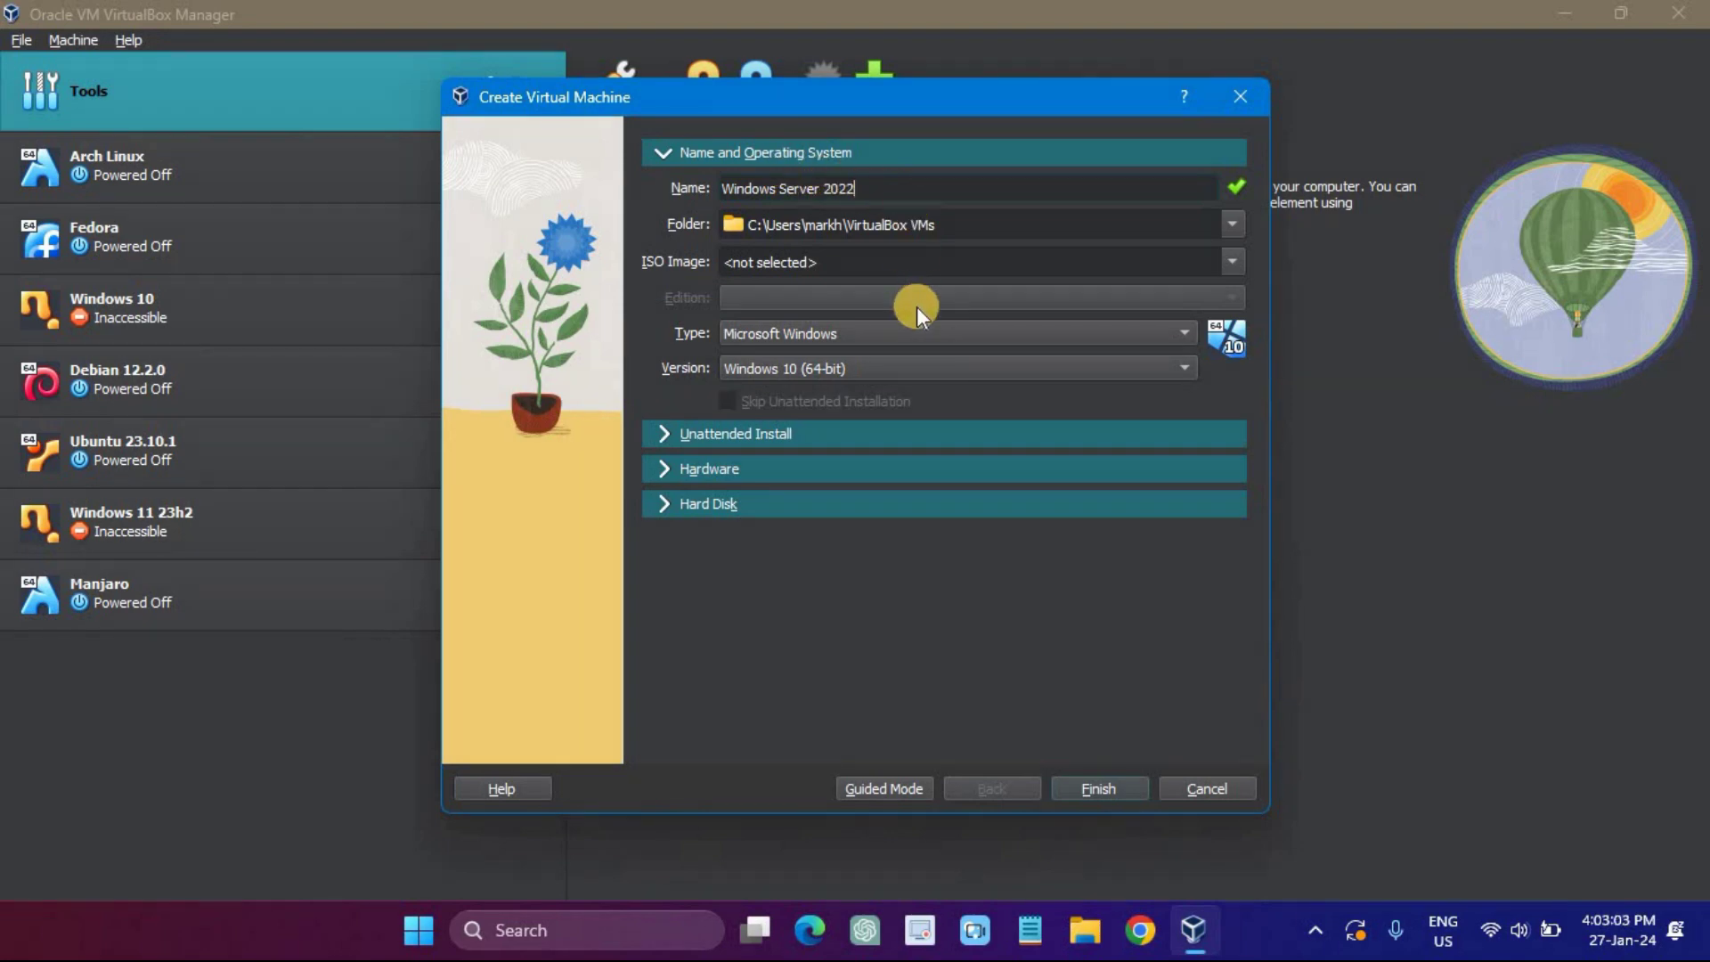
left_click(943, 330)
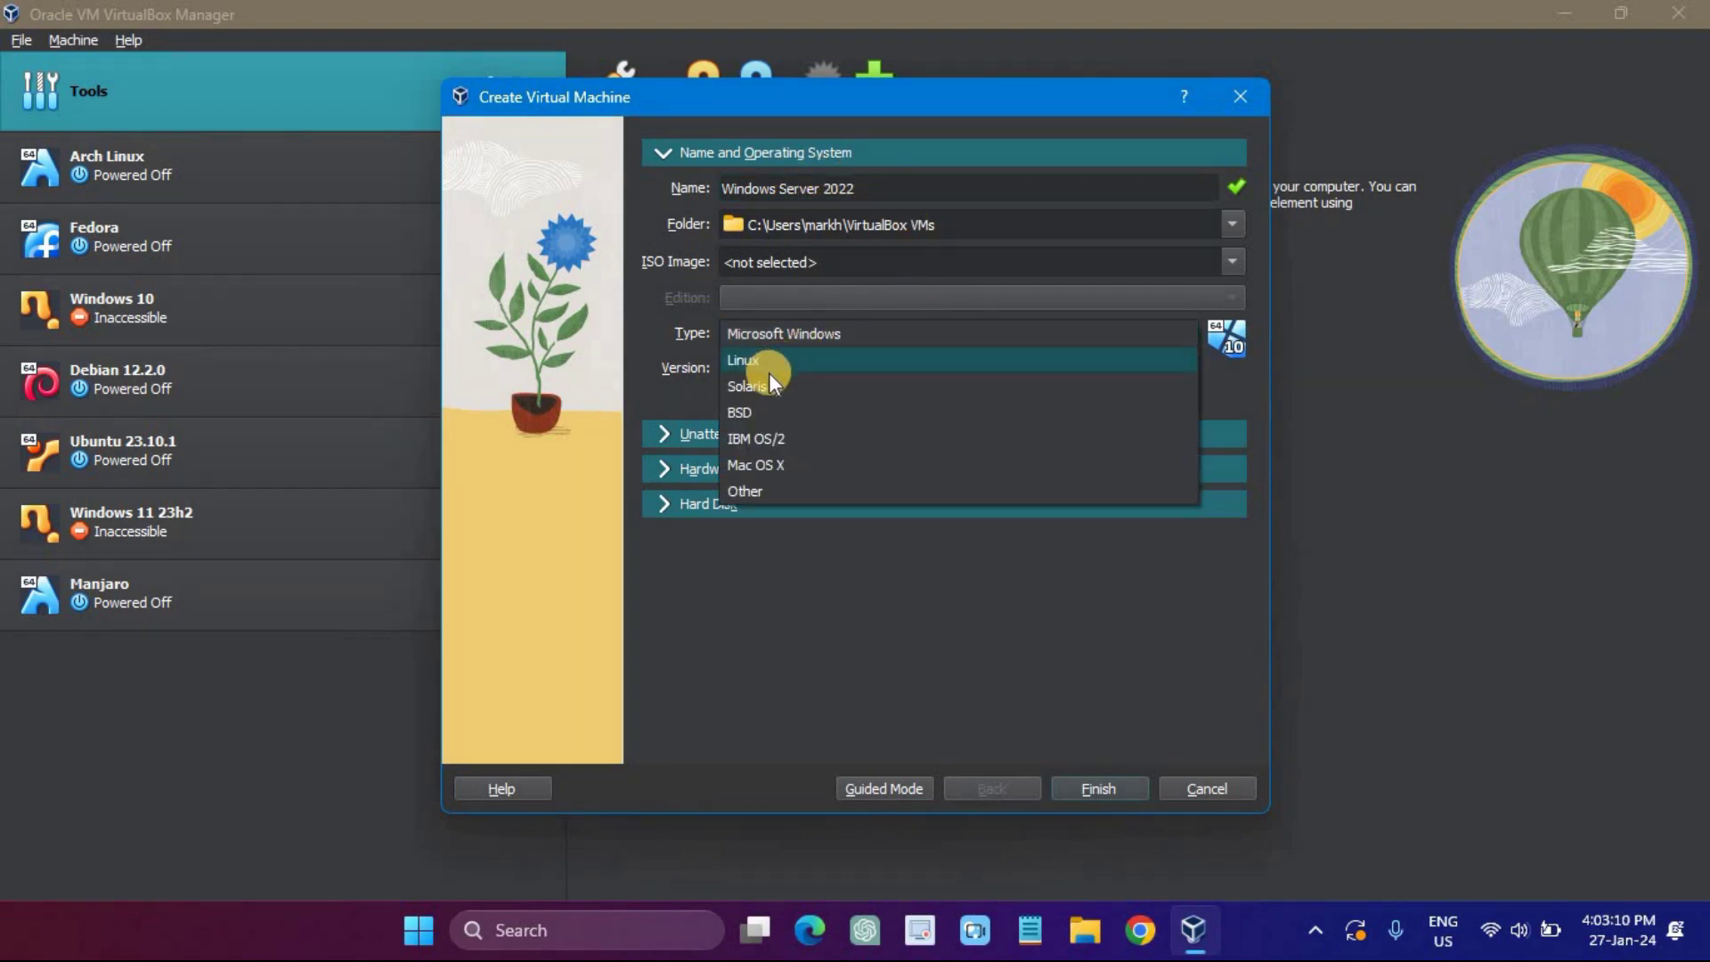
left_click(773, 333)
left_click(862, 371)
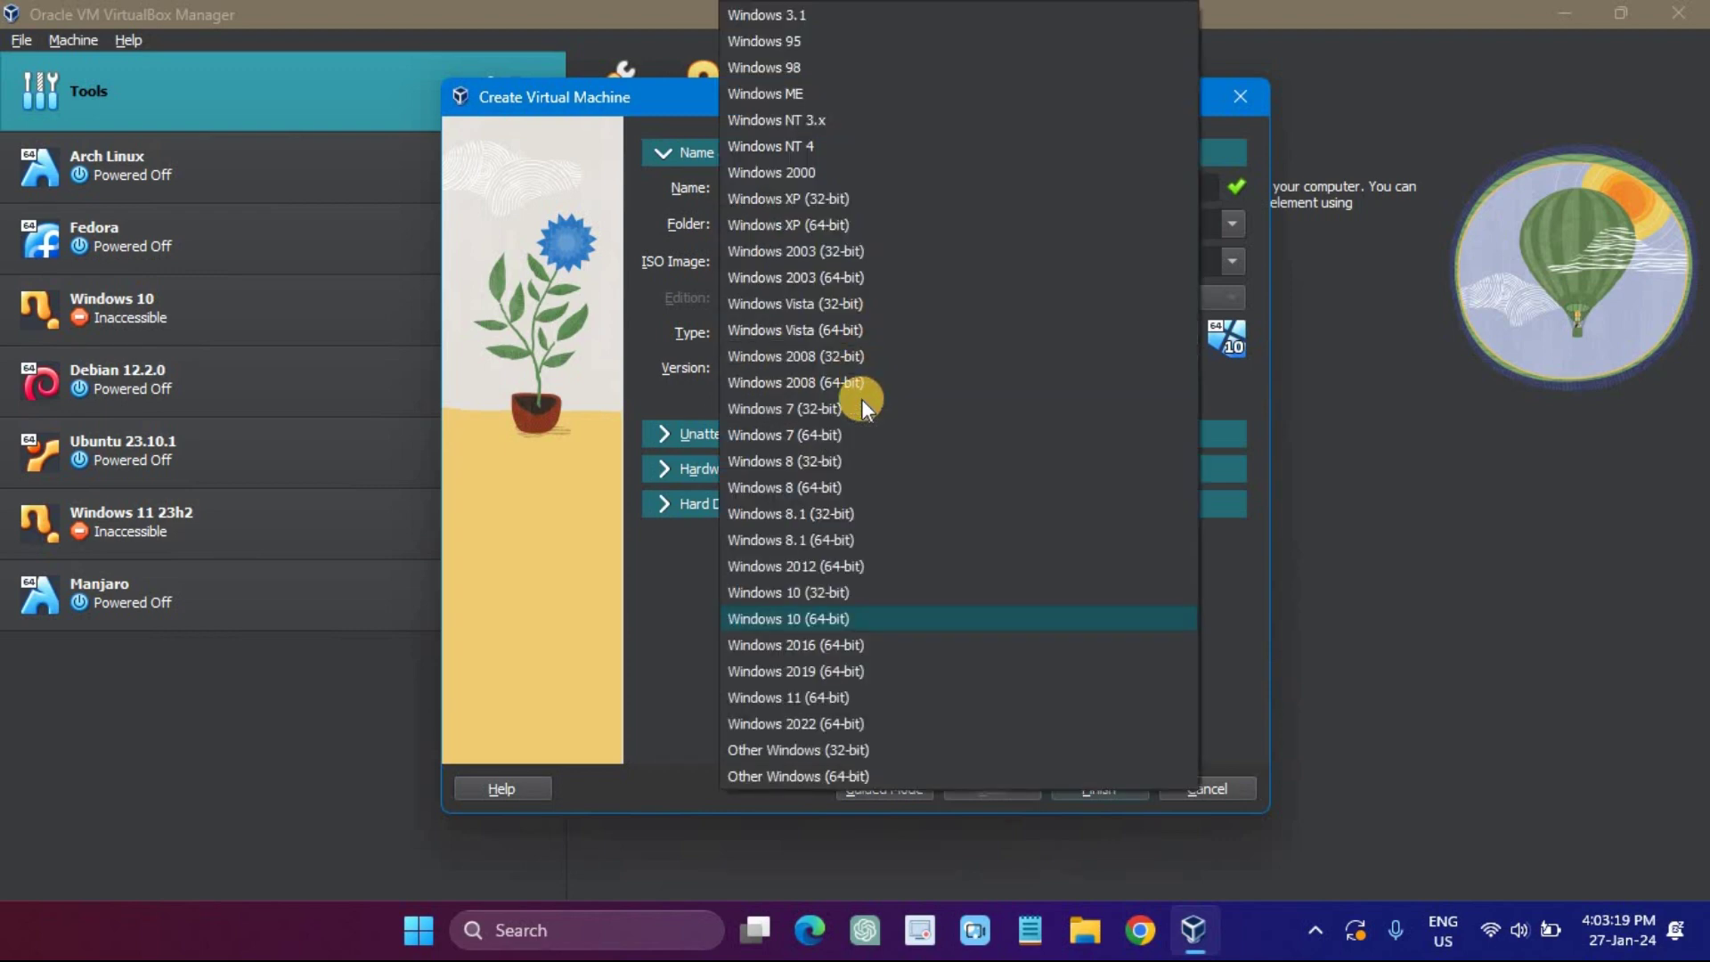
left_click(876, 721)
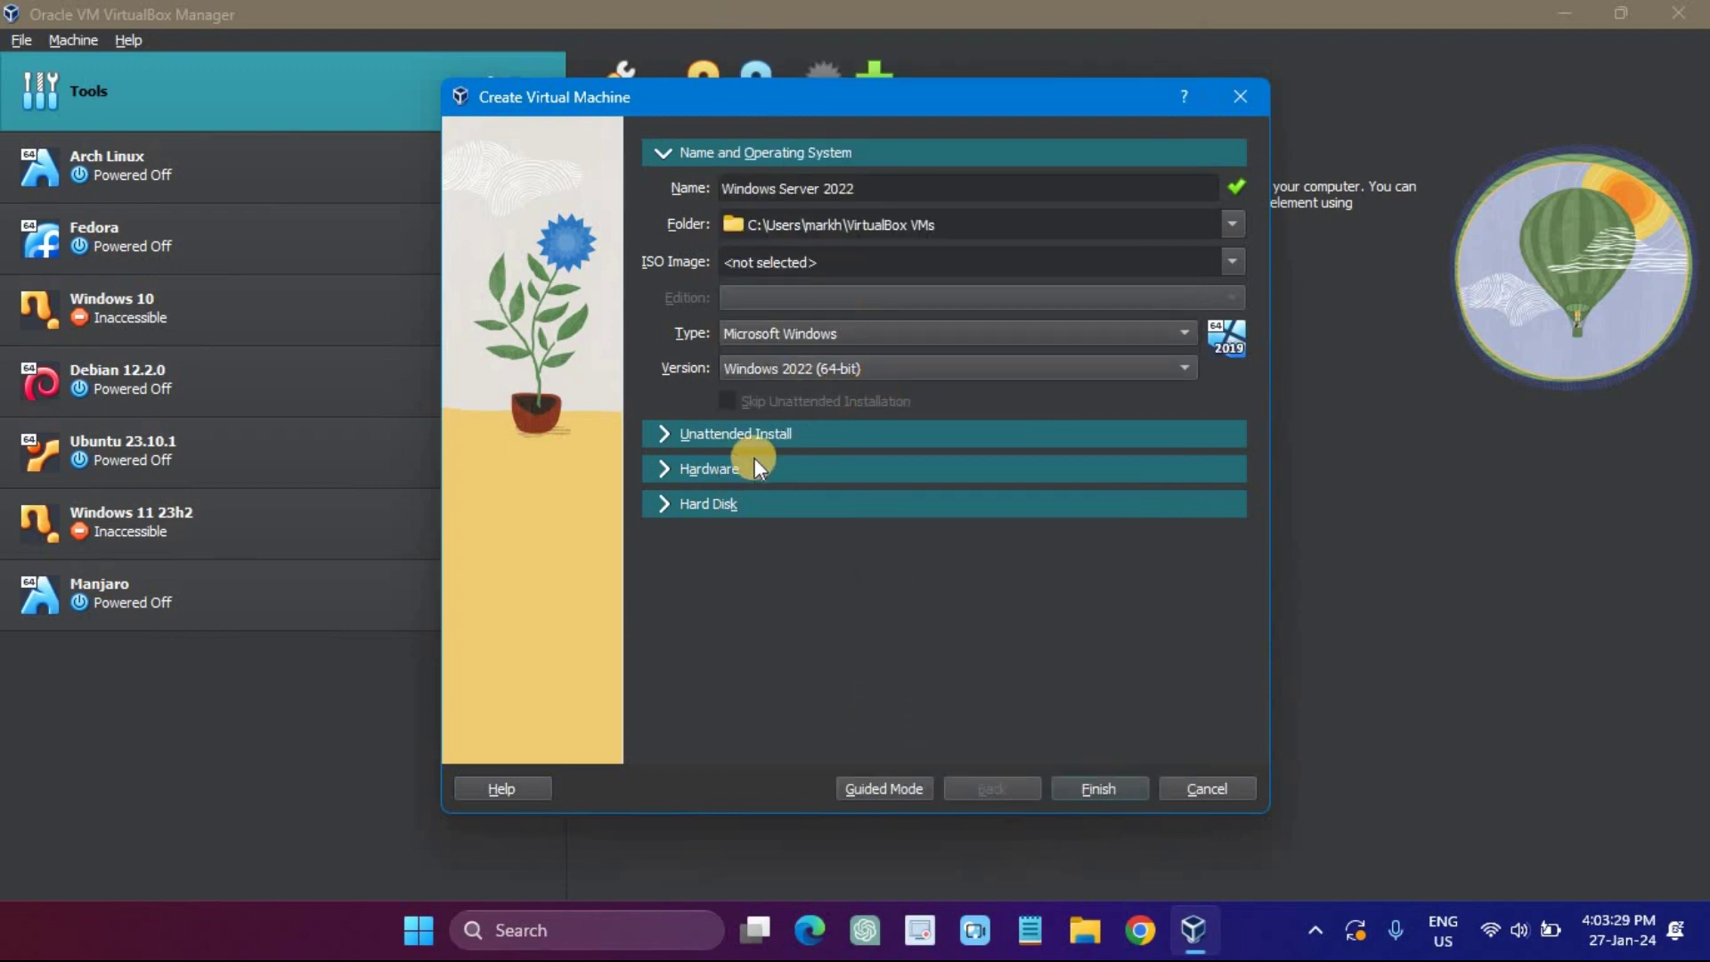
left_click(673, 463)
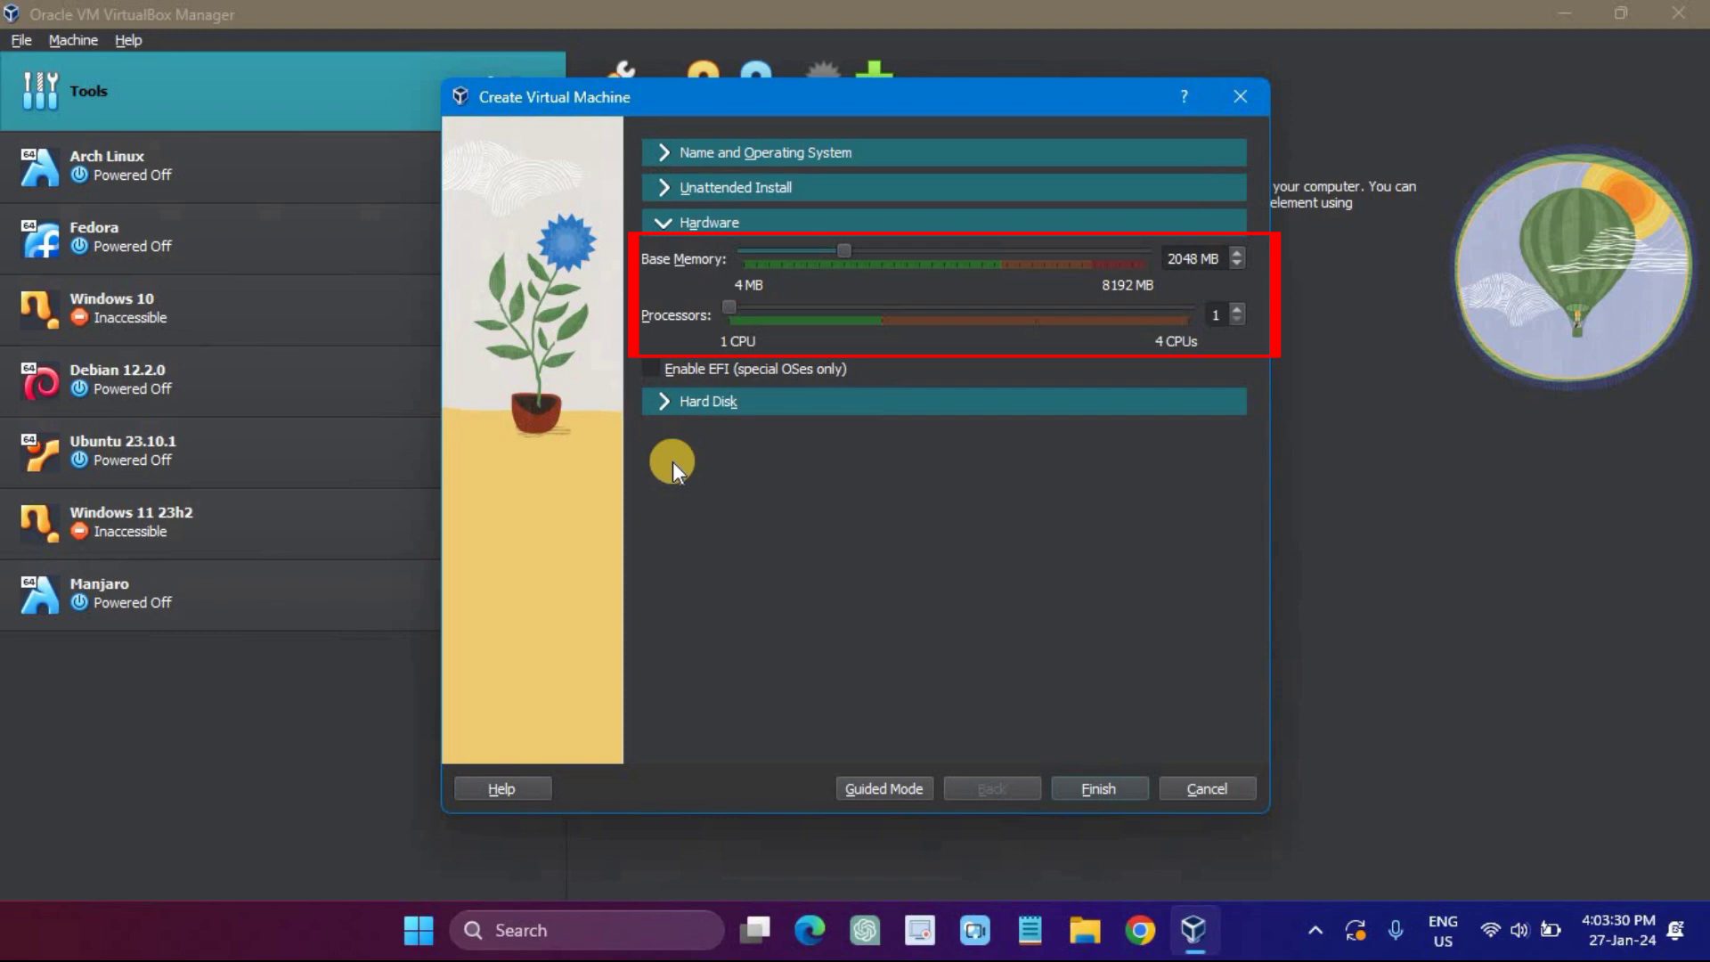
Step: Give the VM 4226 MB base memory and 2 processors, keep the 50 GB disk, and finish
left_click_drag(853, 246, 949, 257)
left_click(880, 307)
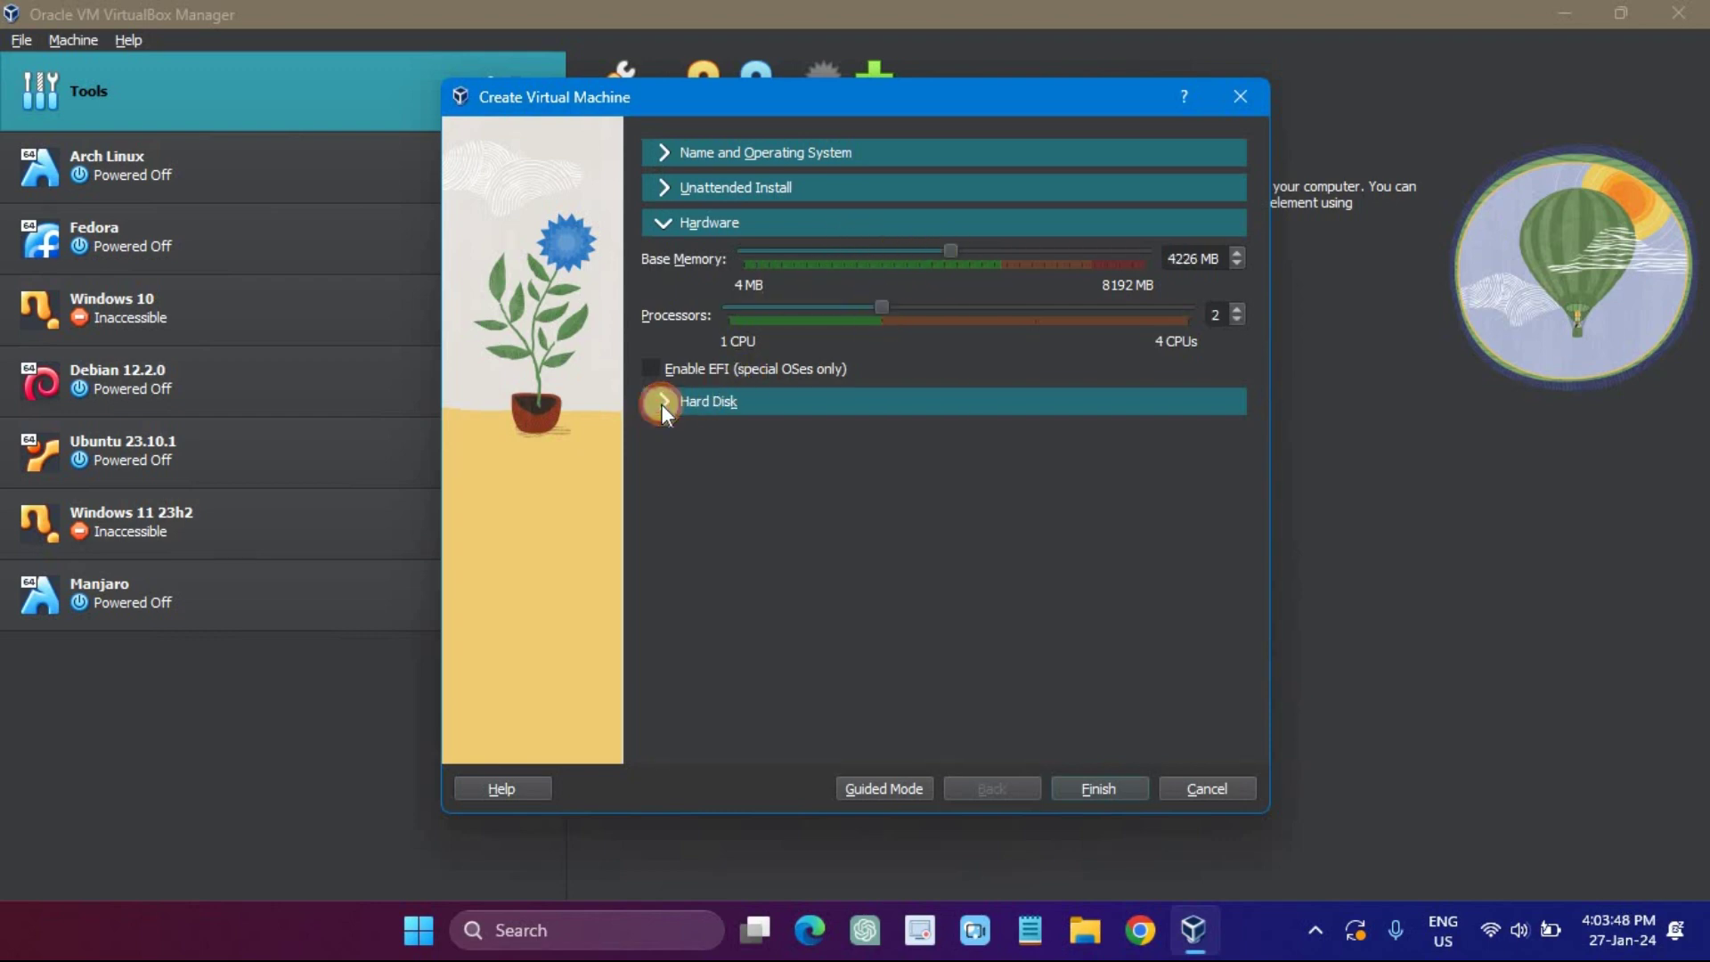
left_click(661, 402)
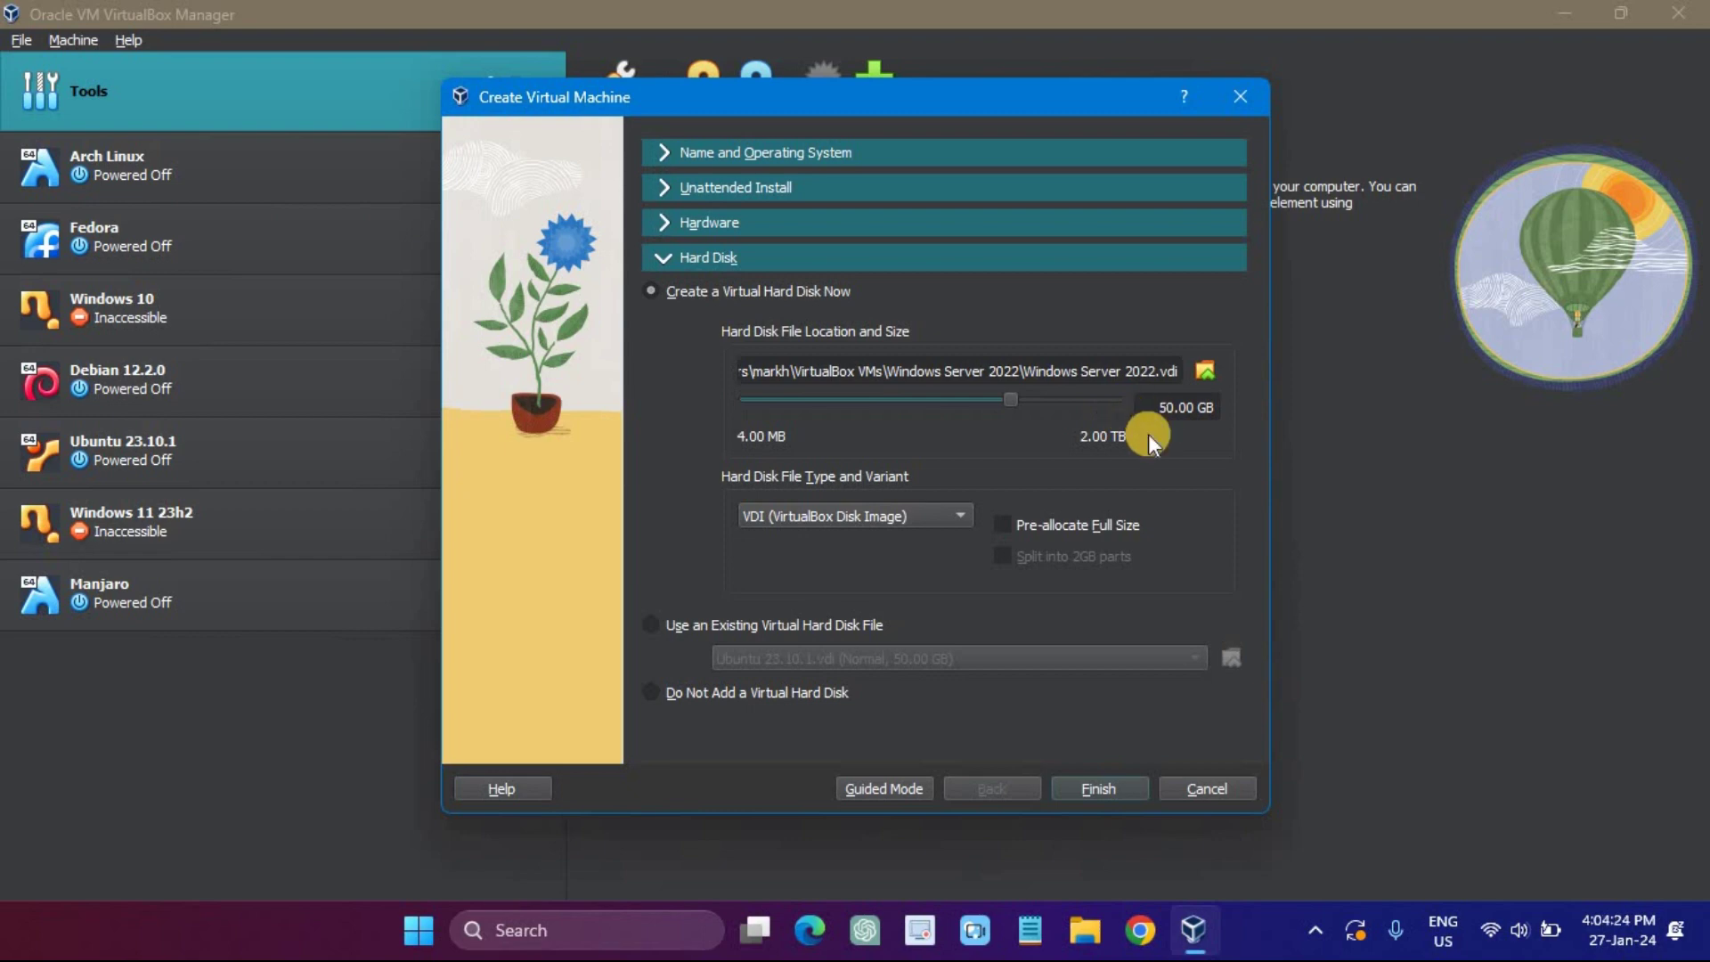
left_click(1097, 789)
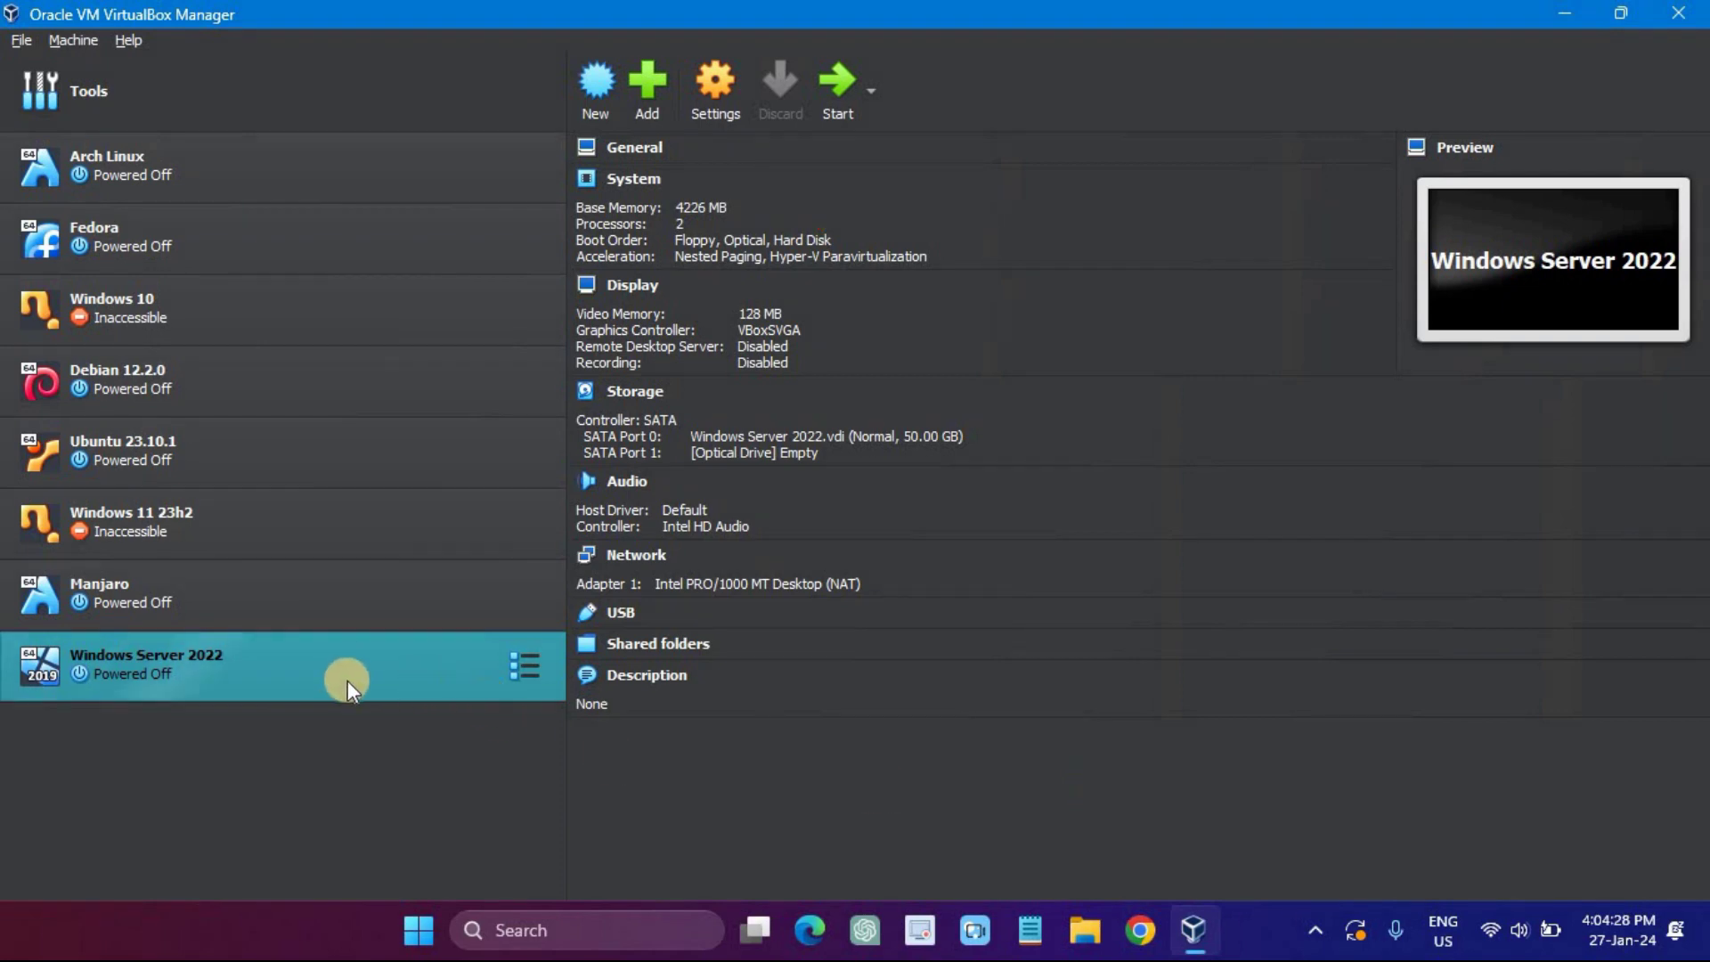
Step: In the VM's settings, review System, Processor and Display, then select Storage's empty optical drive
left_click(718, 84)
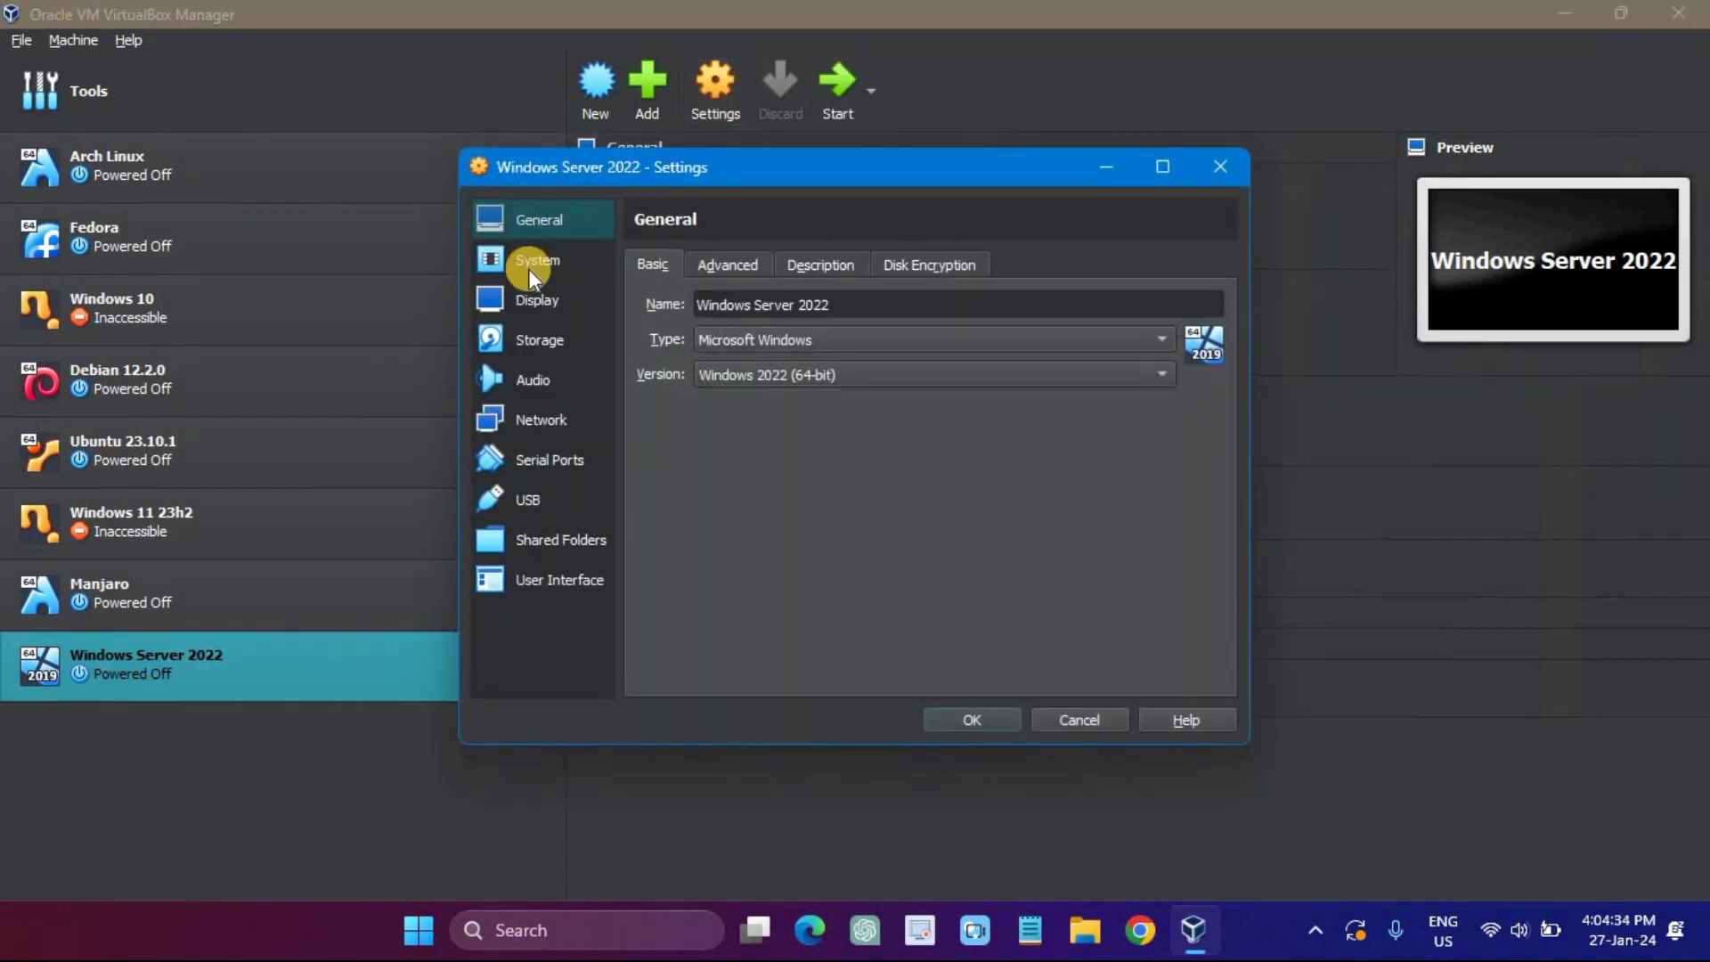
left_click(532, 264)
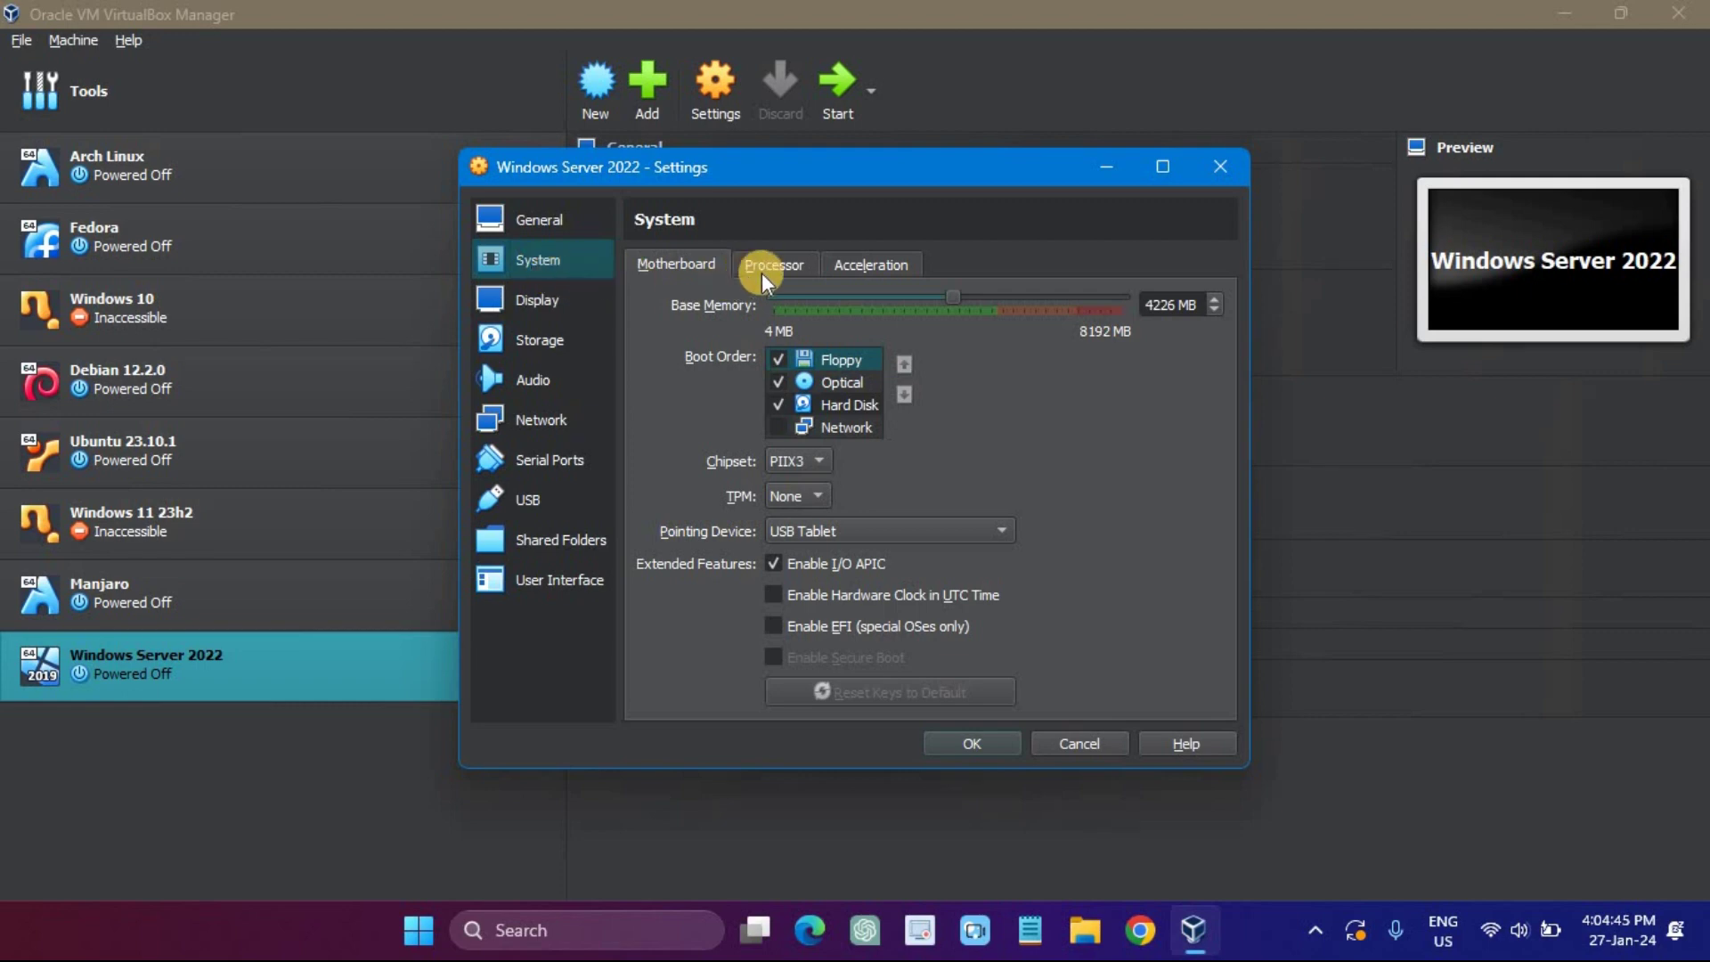
left_click(773, 266)
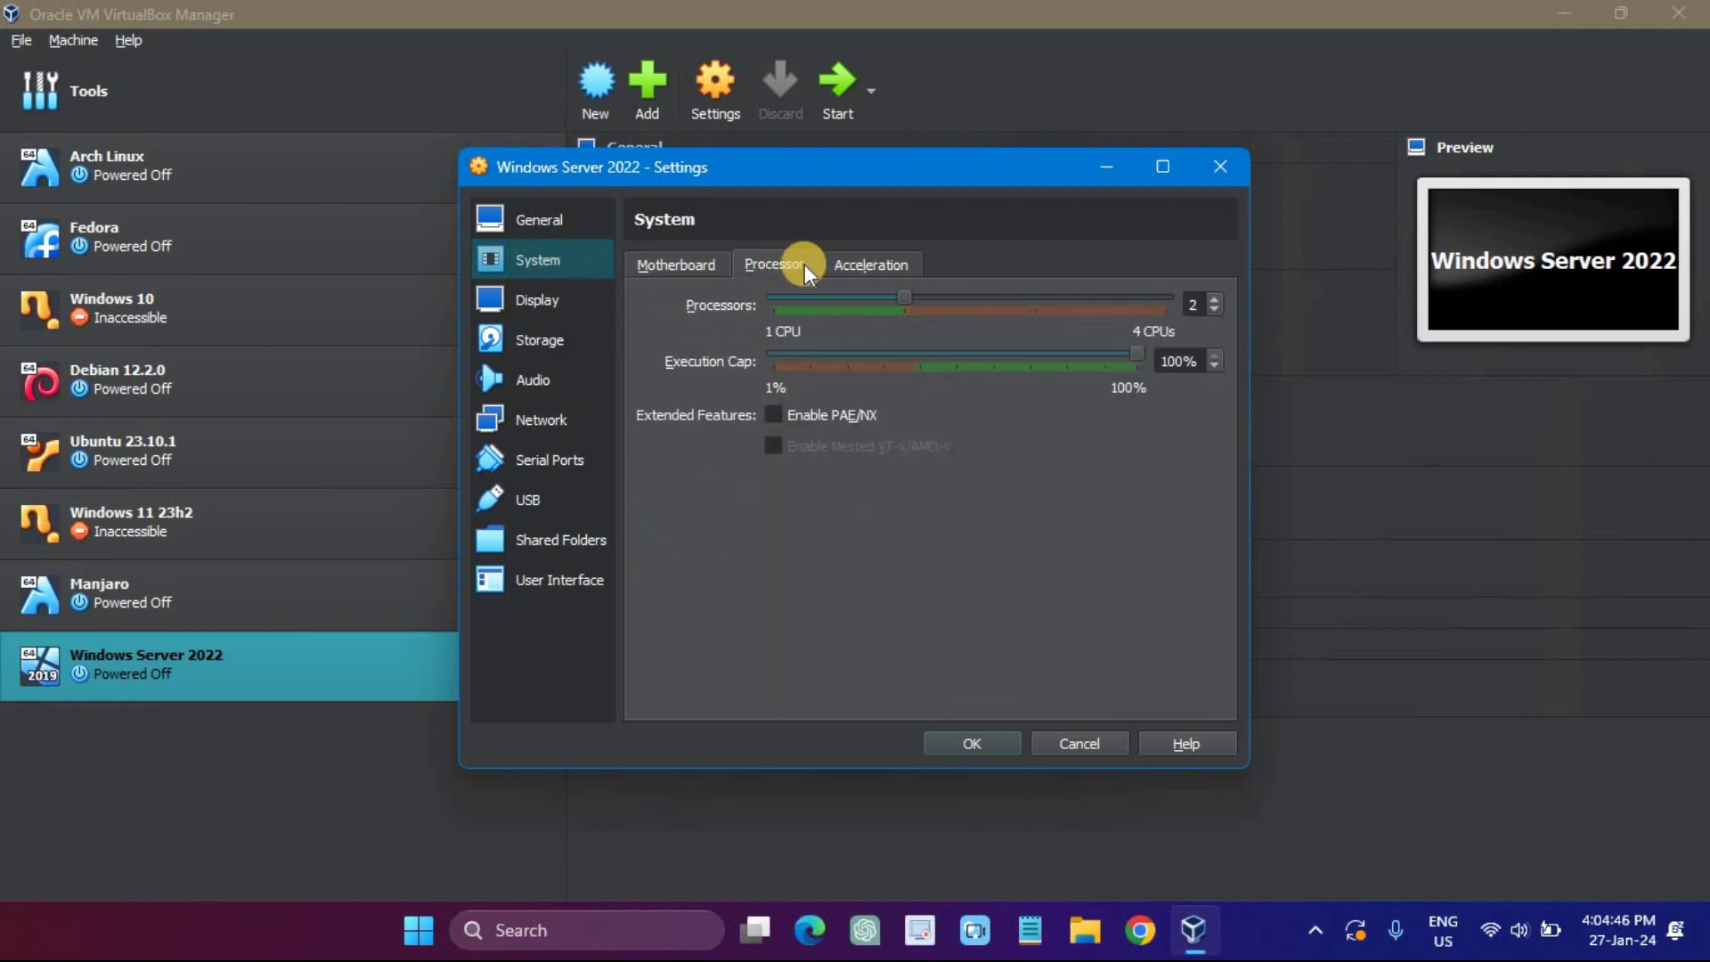
left_click(575, 286)
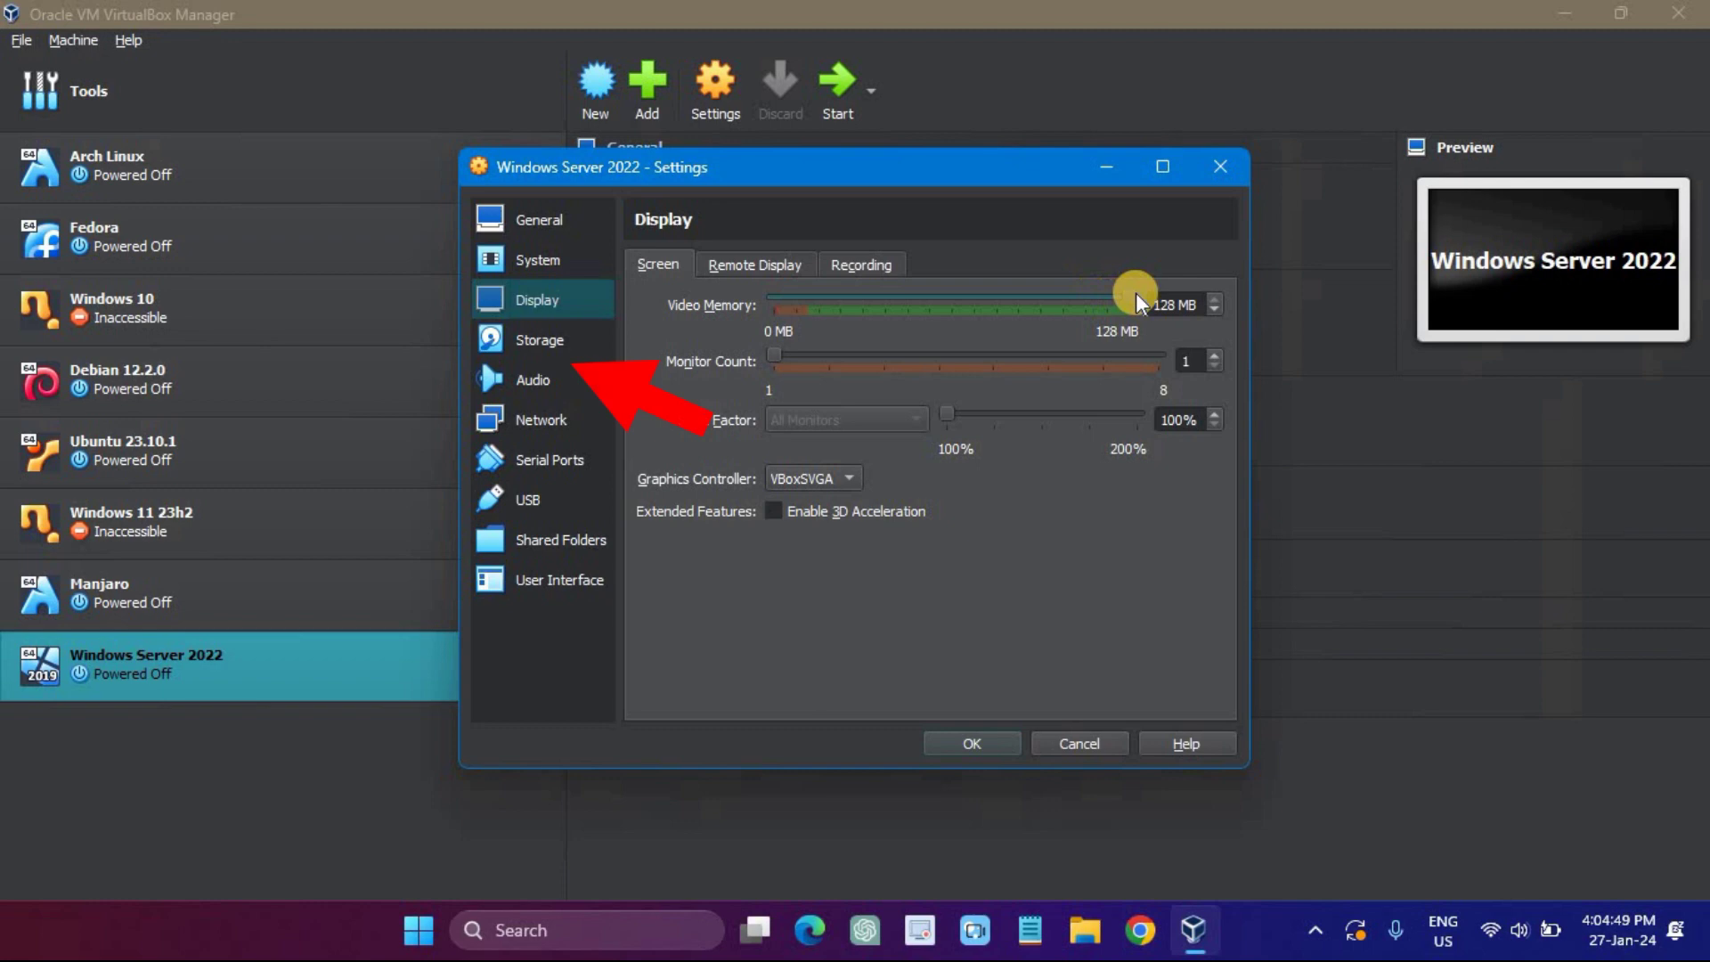
left_click(539, 336)
left_click(730, 349)
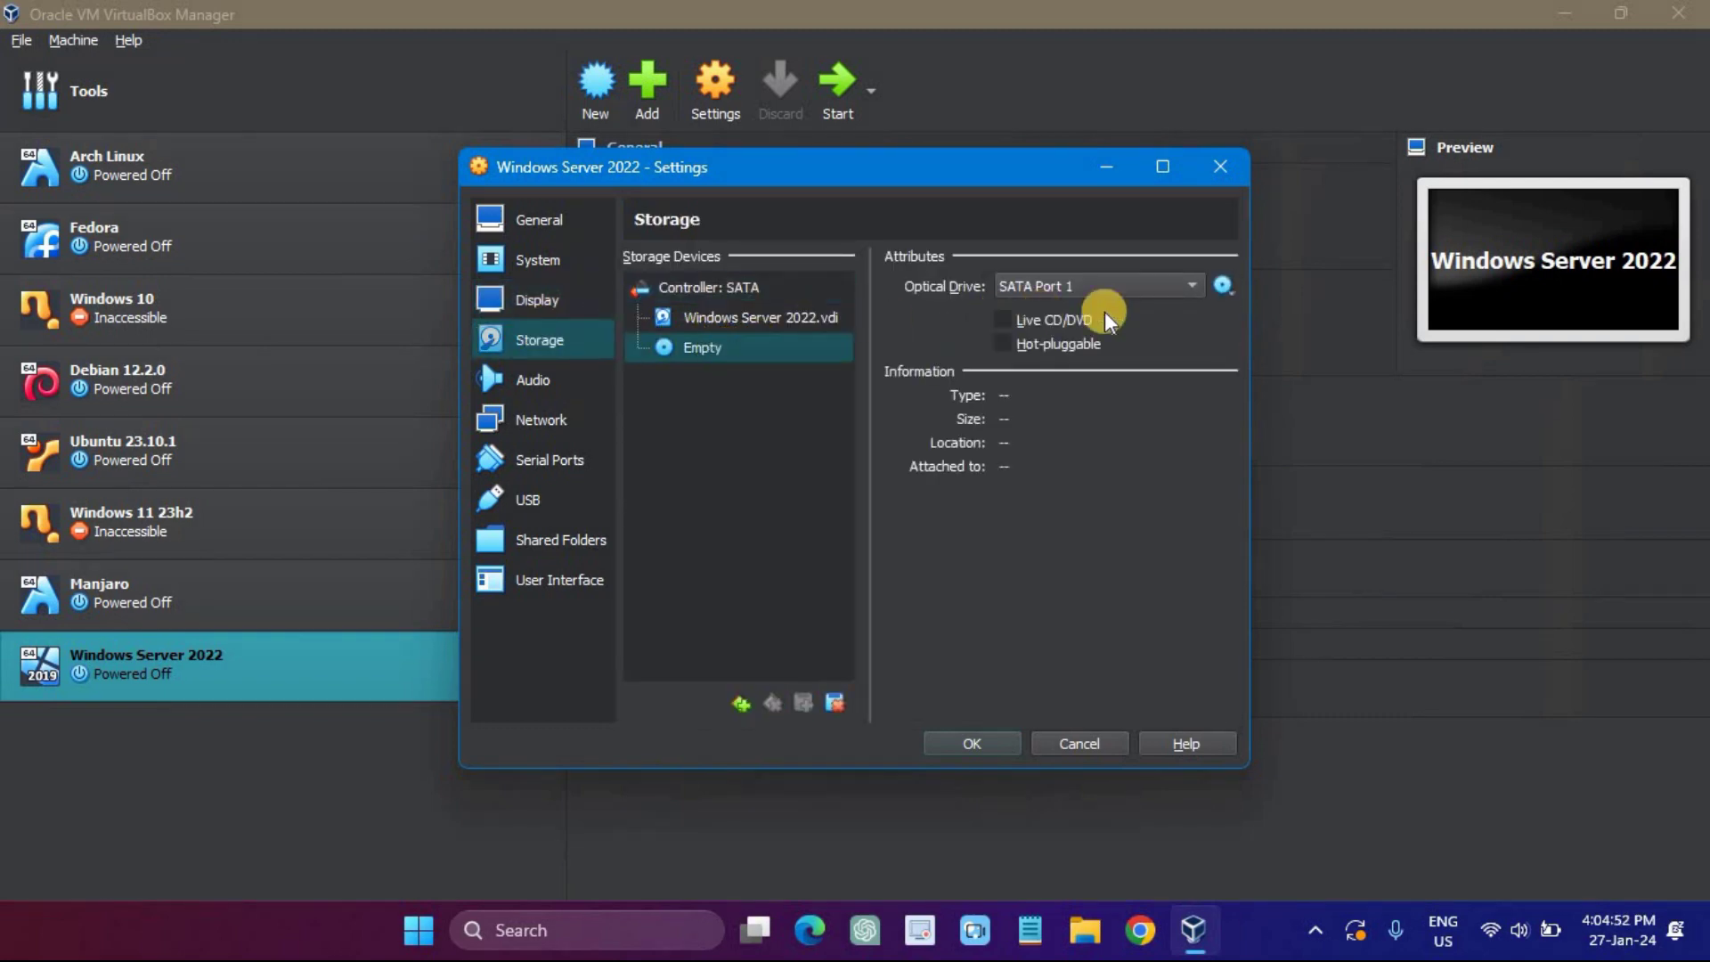
Step: Mount the Windows Insider Preview server ISO from Downloads in the optical drive, then view Network settings
left_click(1219, 288)
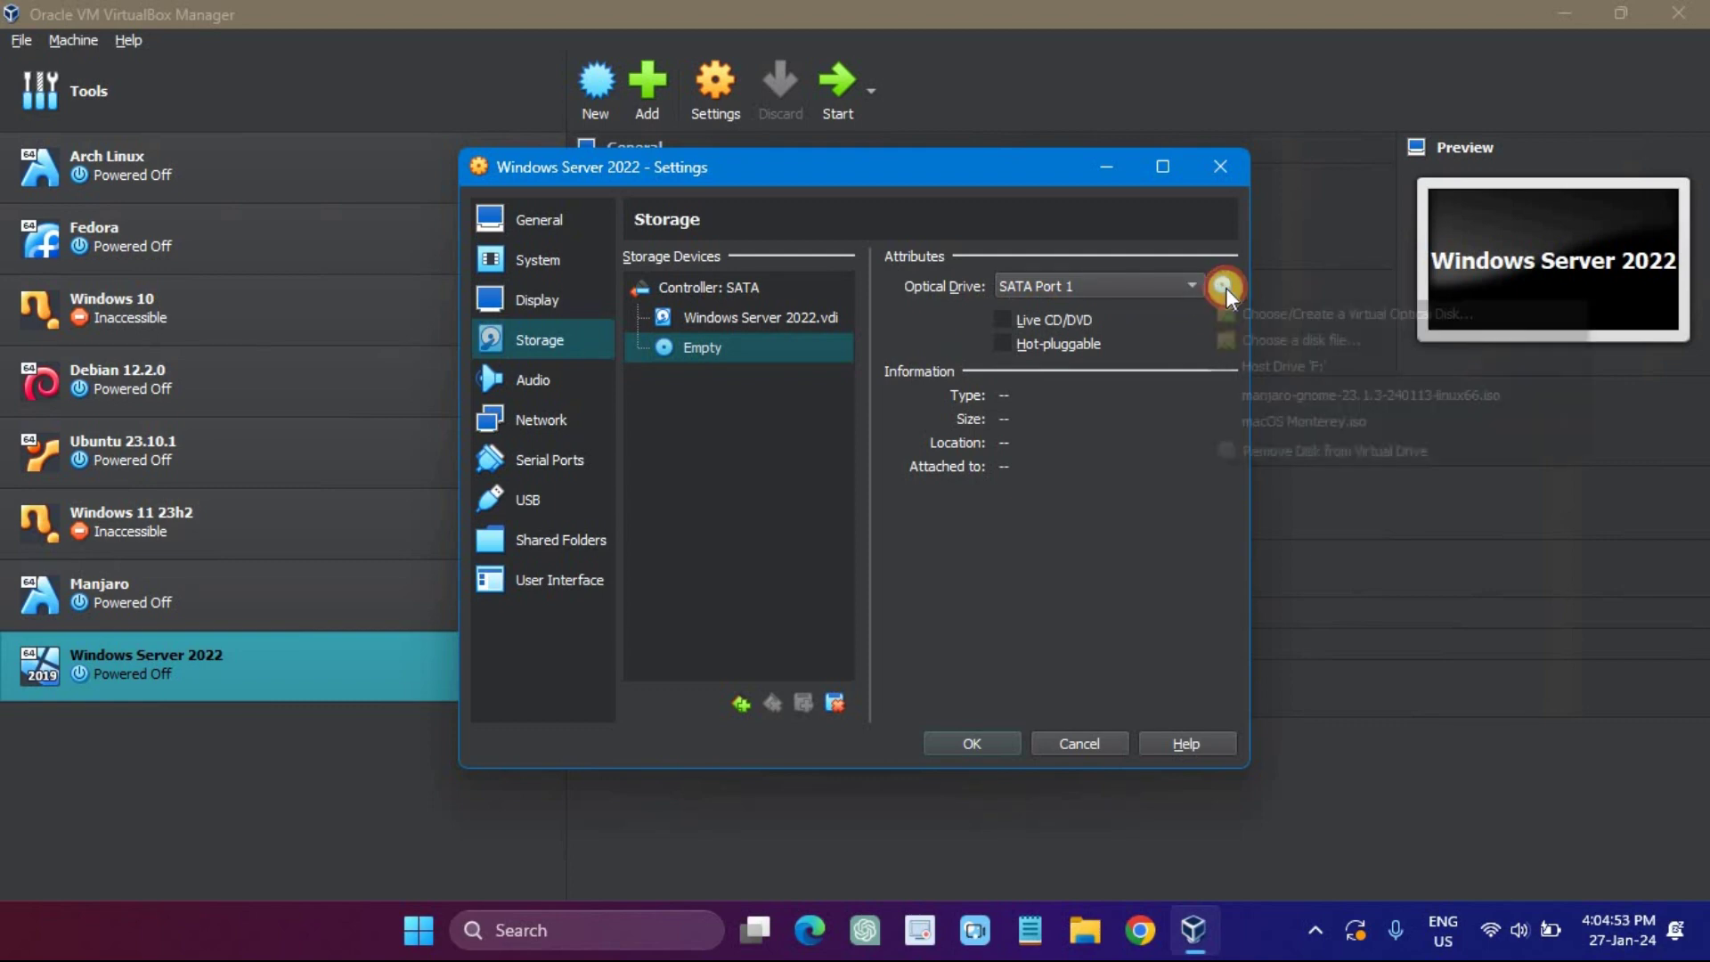
left_click(1269, 339)
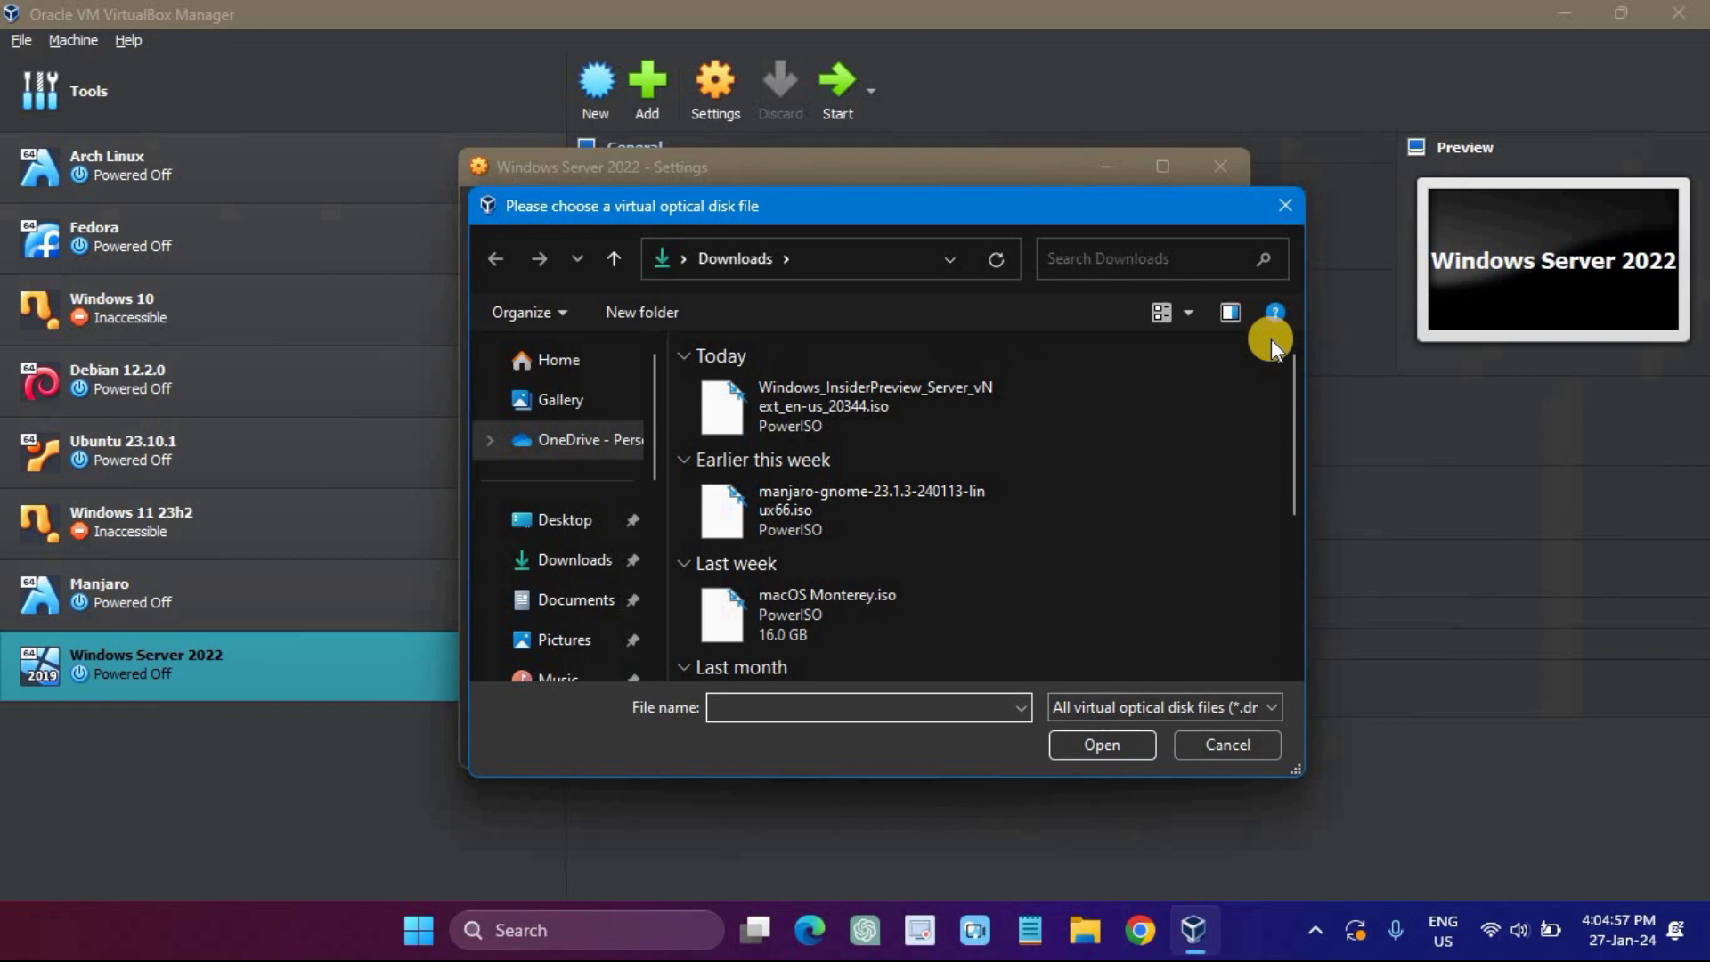
left_click(870, 383)
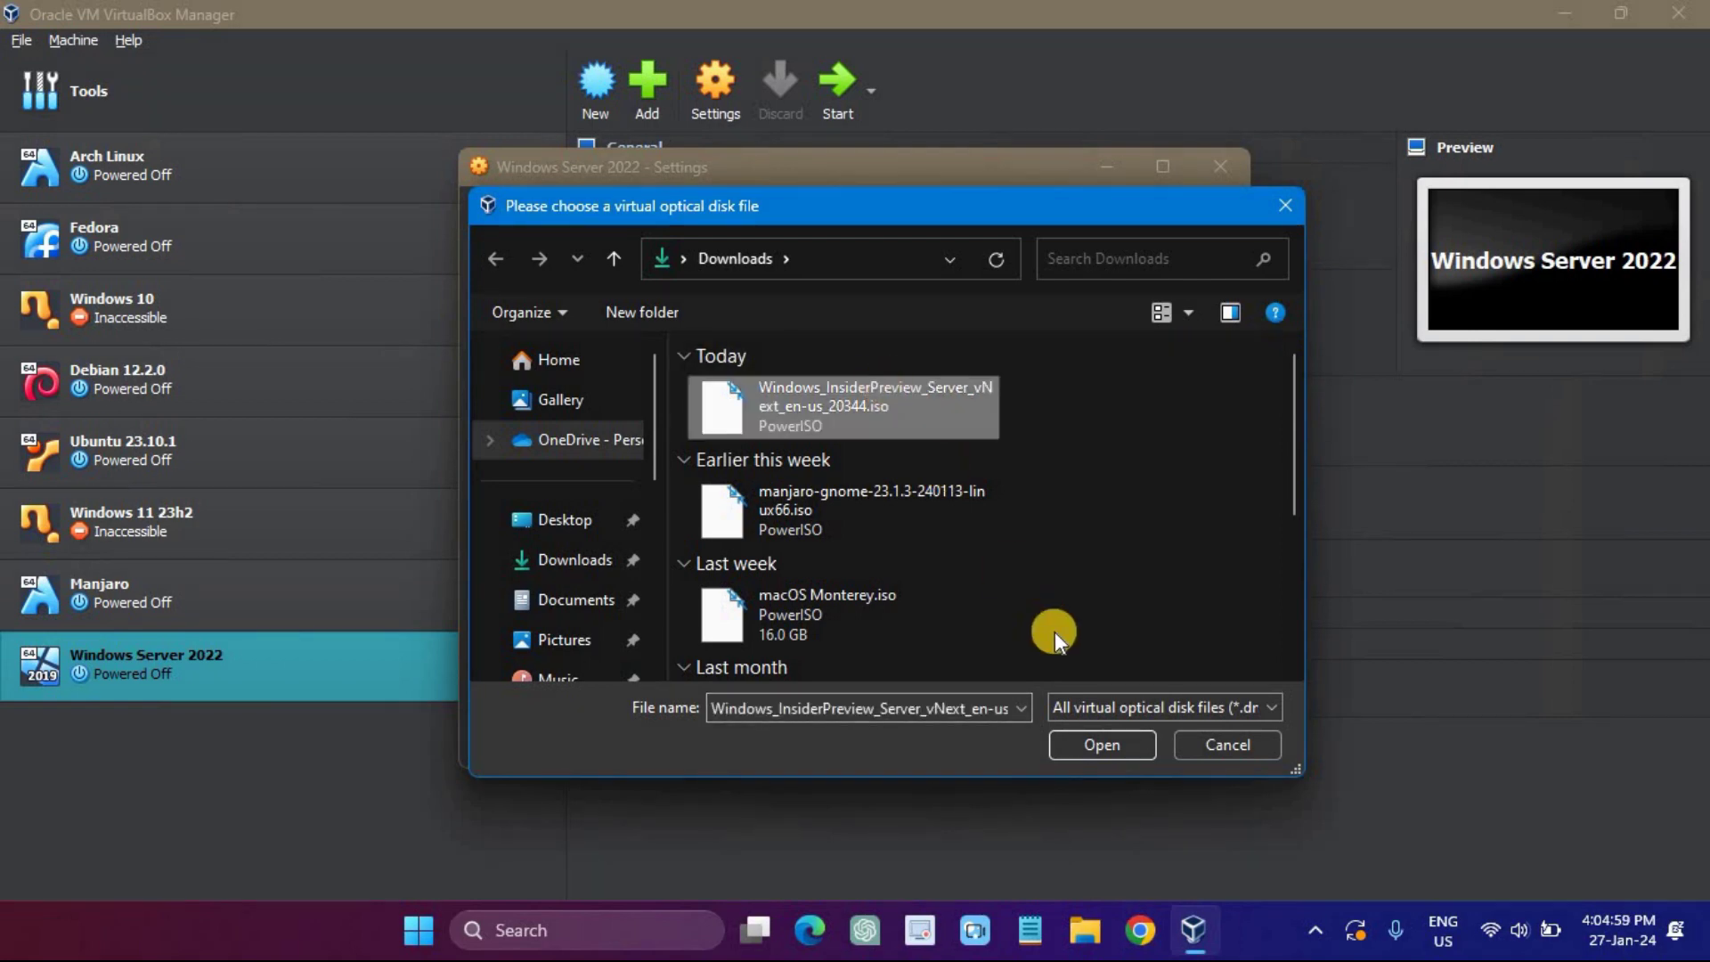
left_click(1103, 743)
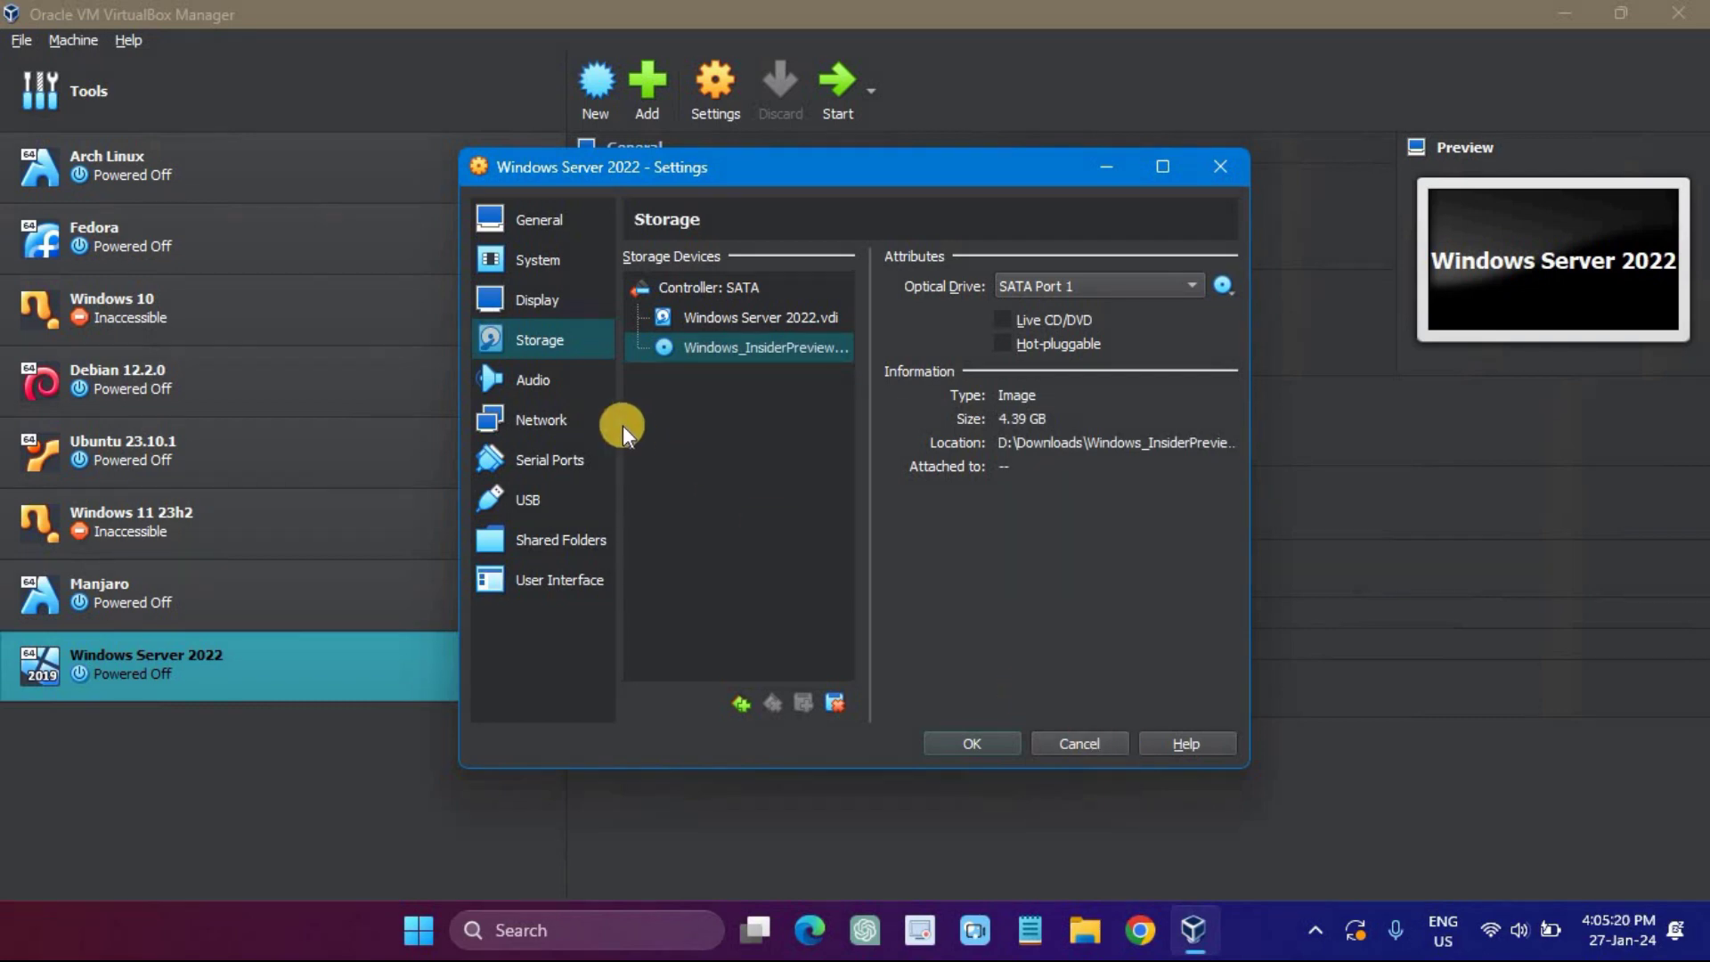
left_click(574, 413)
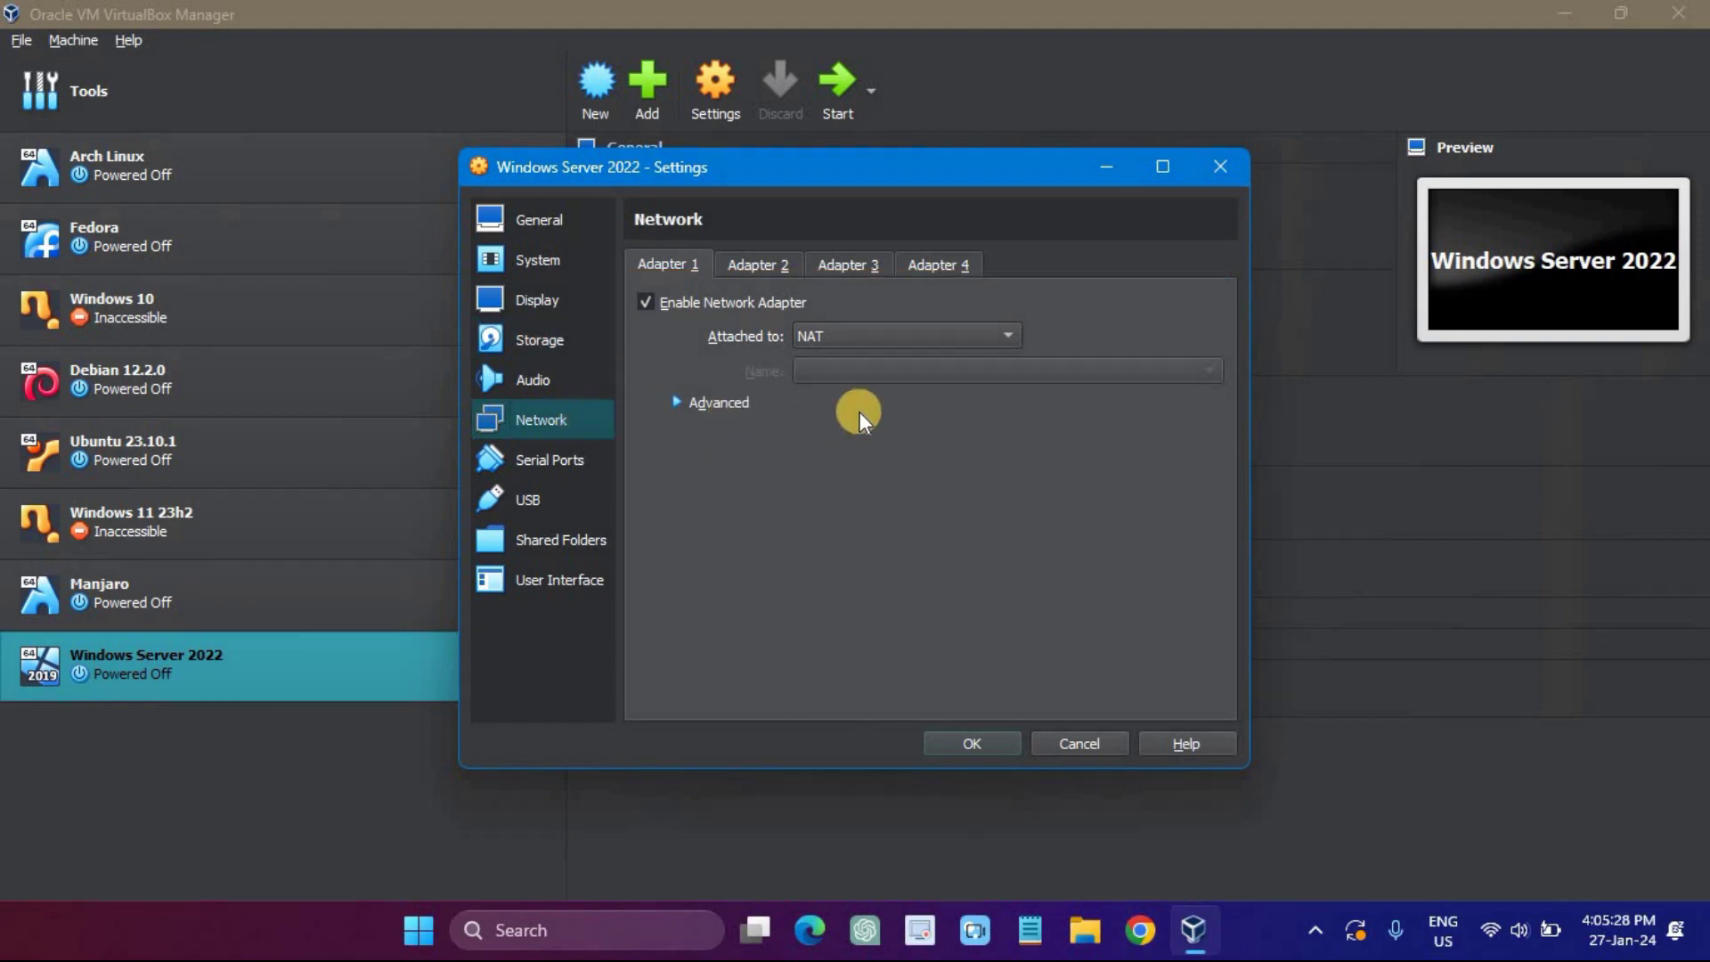
Step: Attach the network adapter as Bridged Adapter, save the settings, and start the VM
left_click(878, 338)
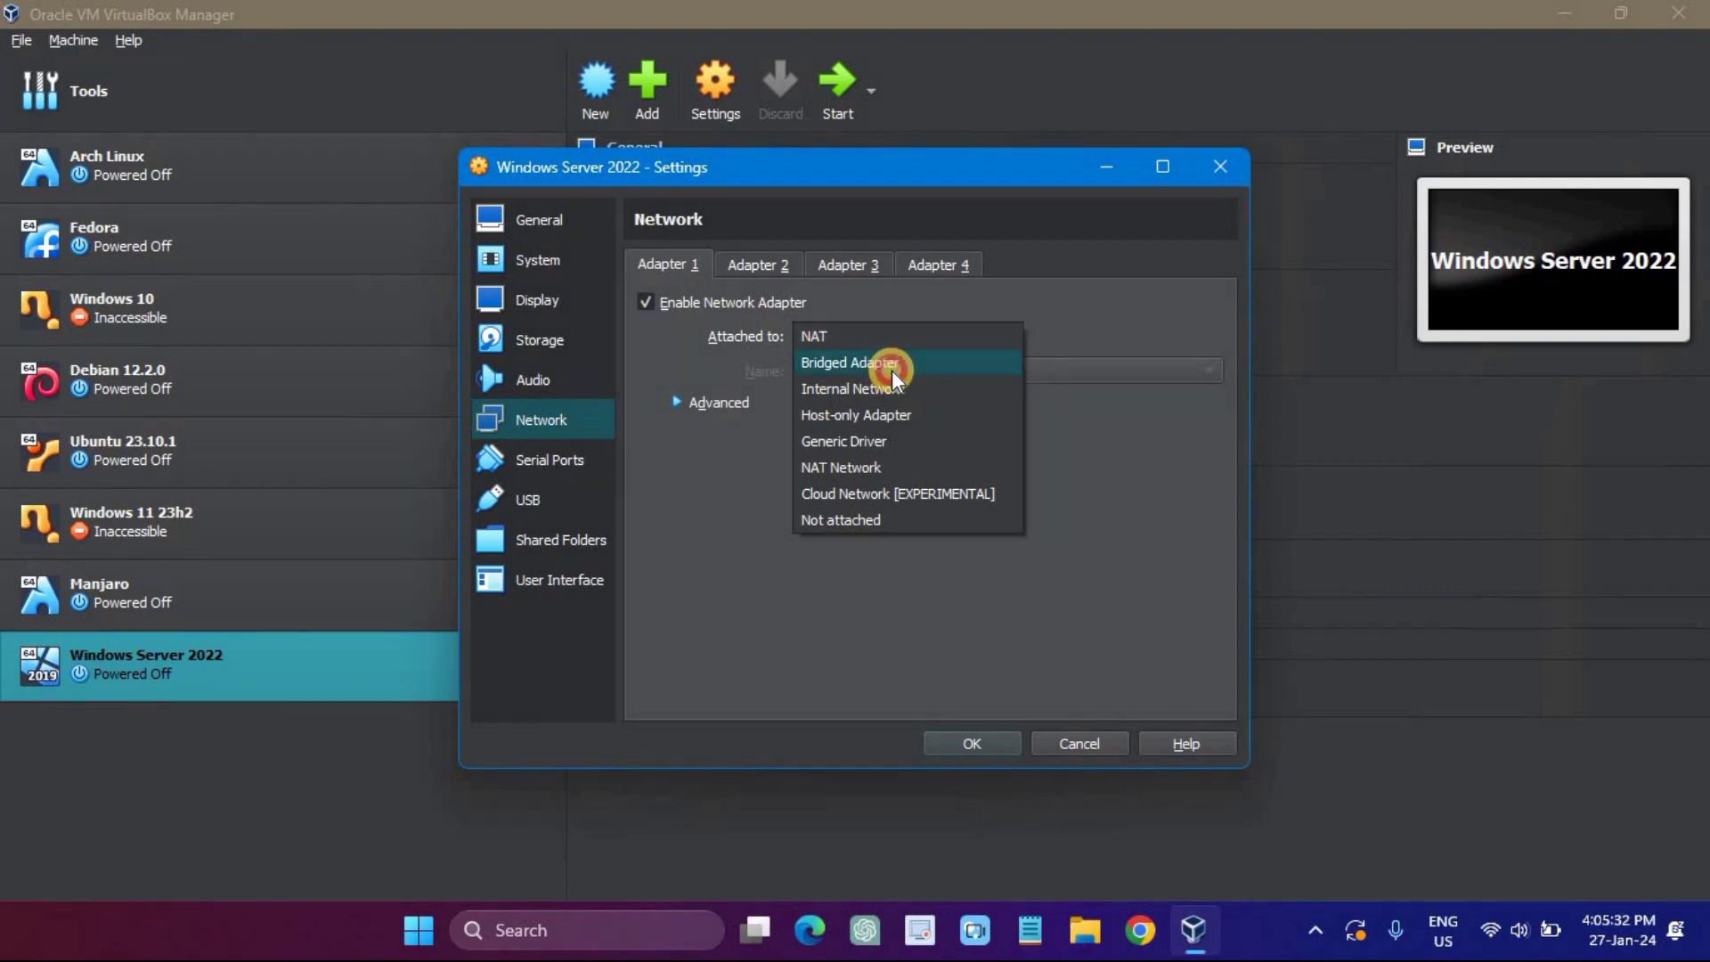
left_click(891, 370)
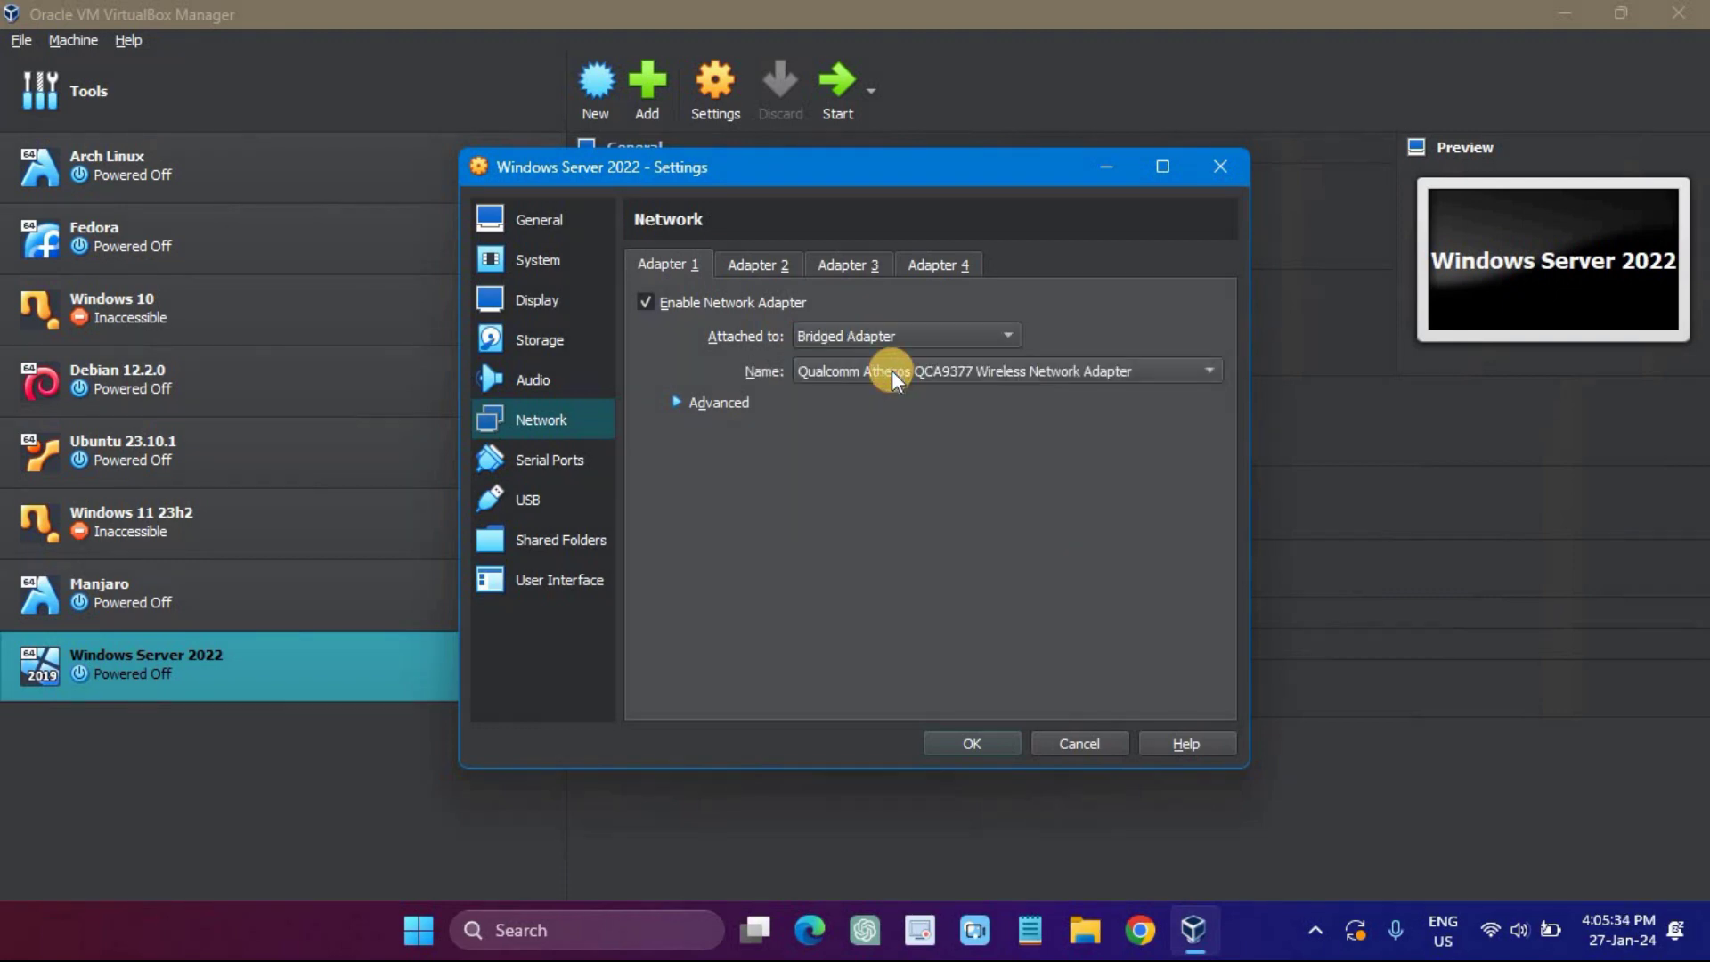
left_click(990, 741)
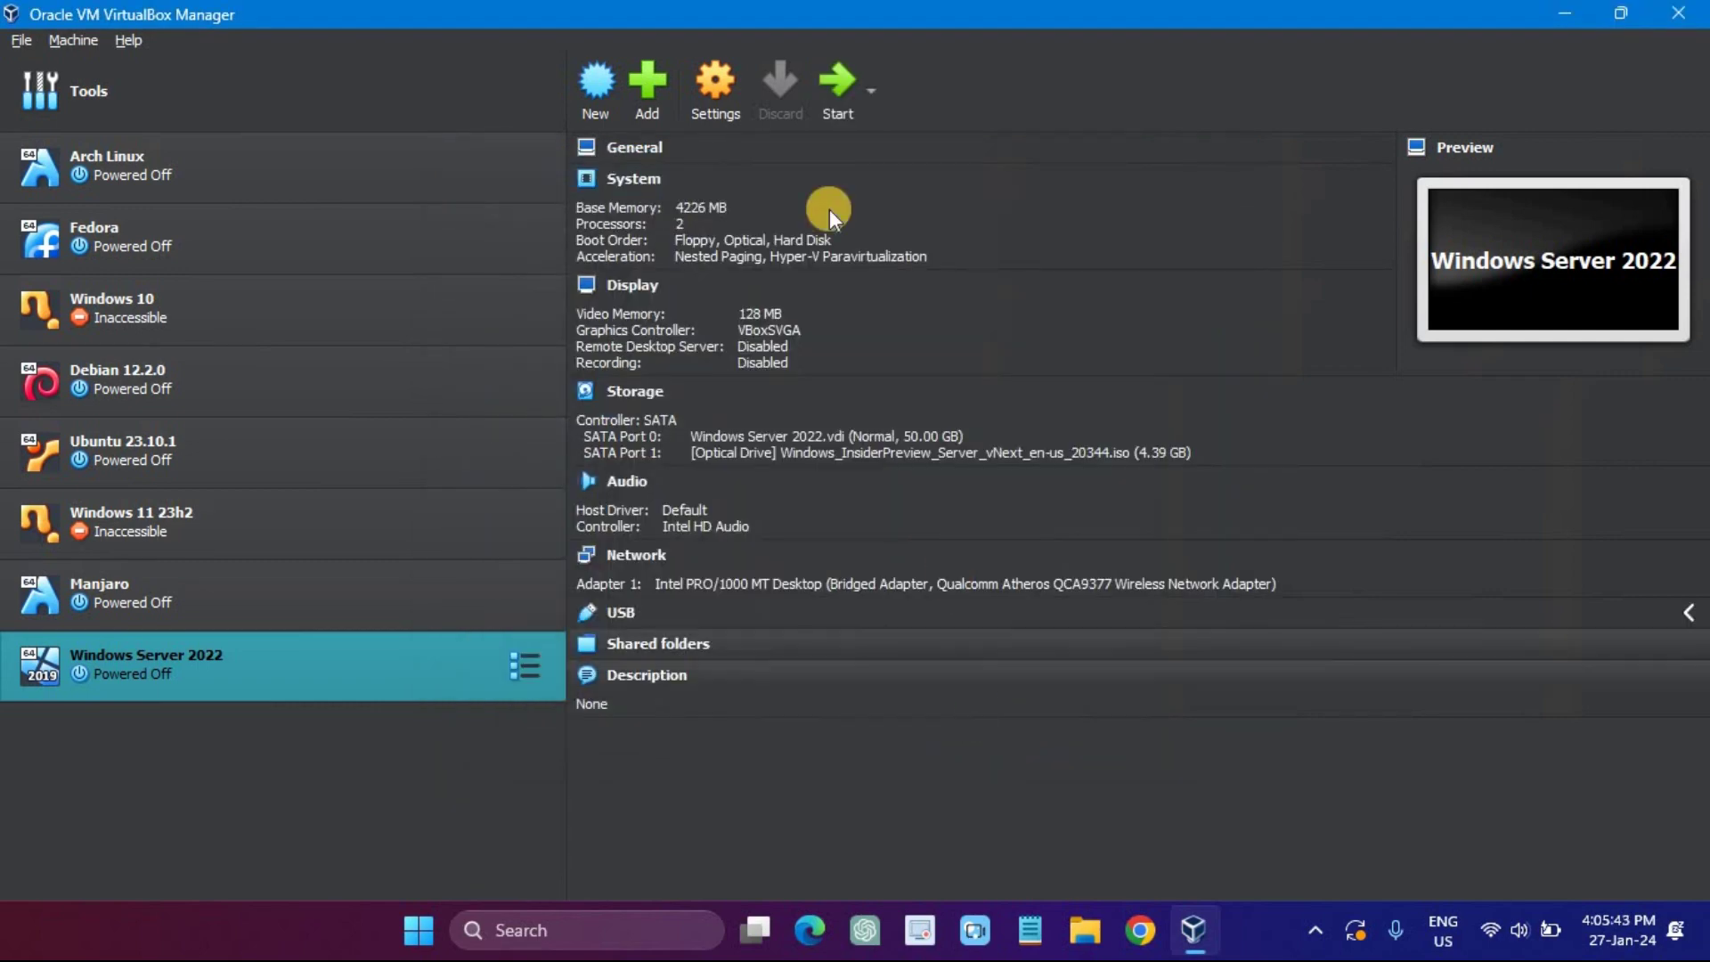
left_click(832, 88)
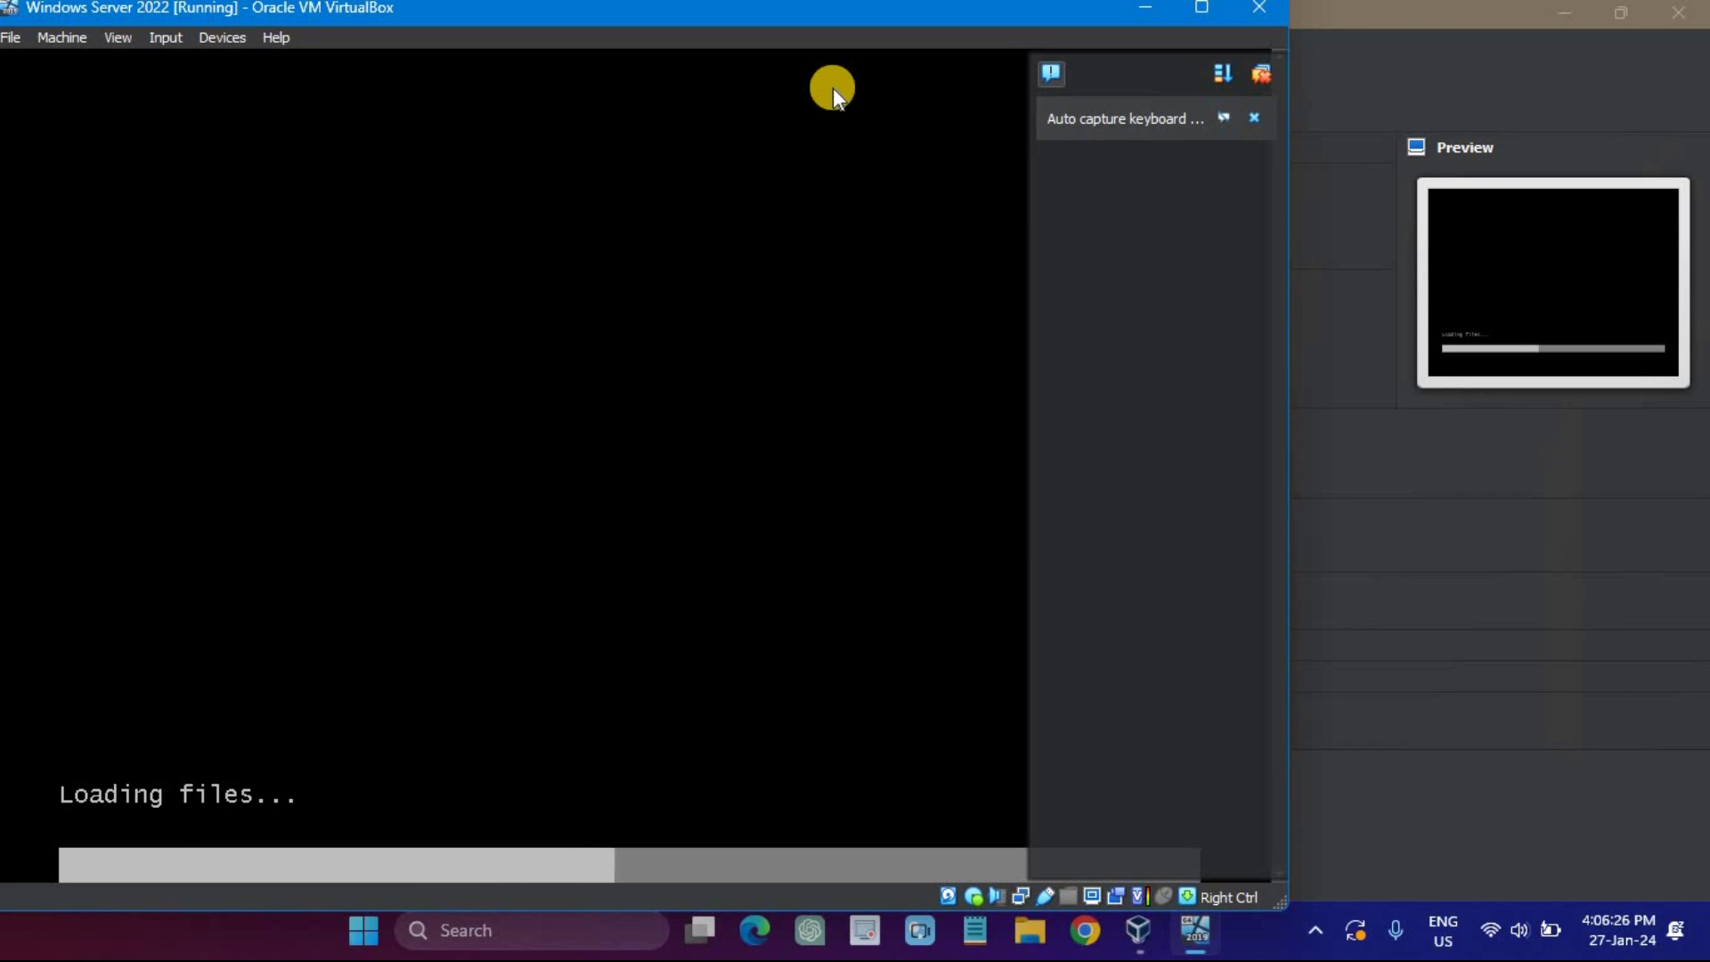
Step: Close the keyboard auto-capture notification and maximize the running VM window
left_click(1247, 107)
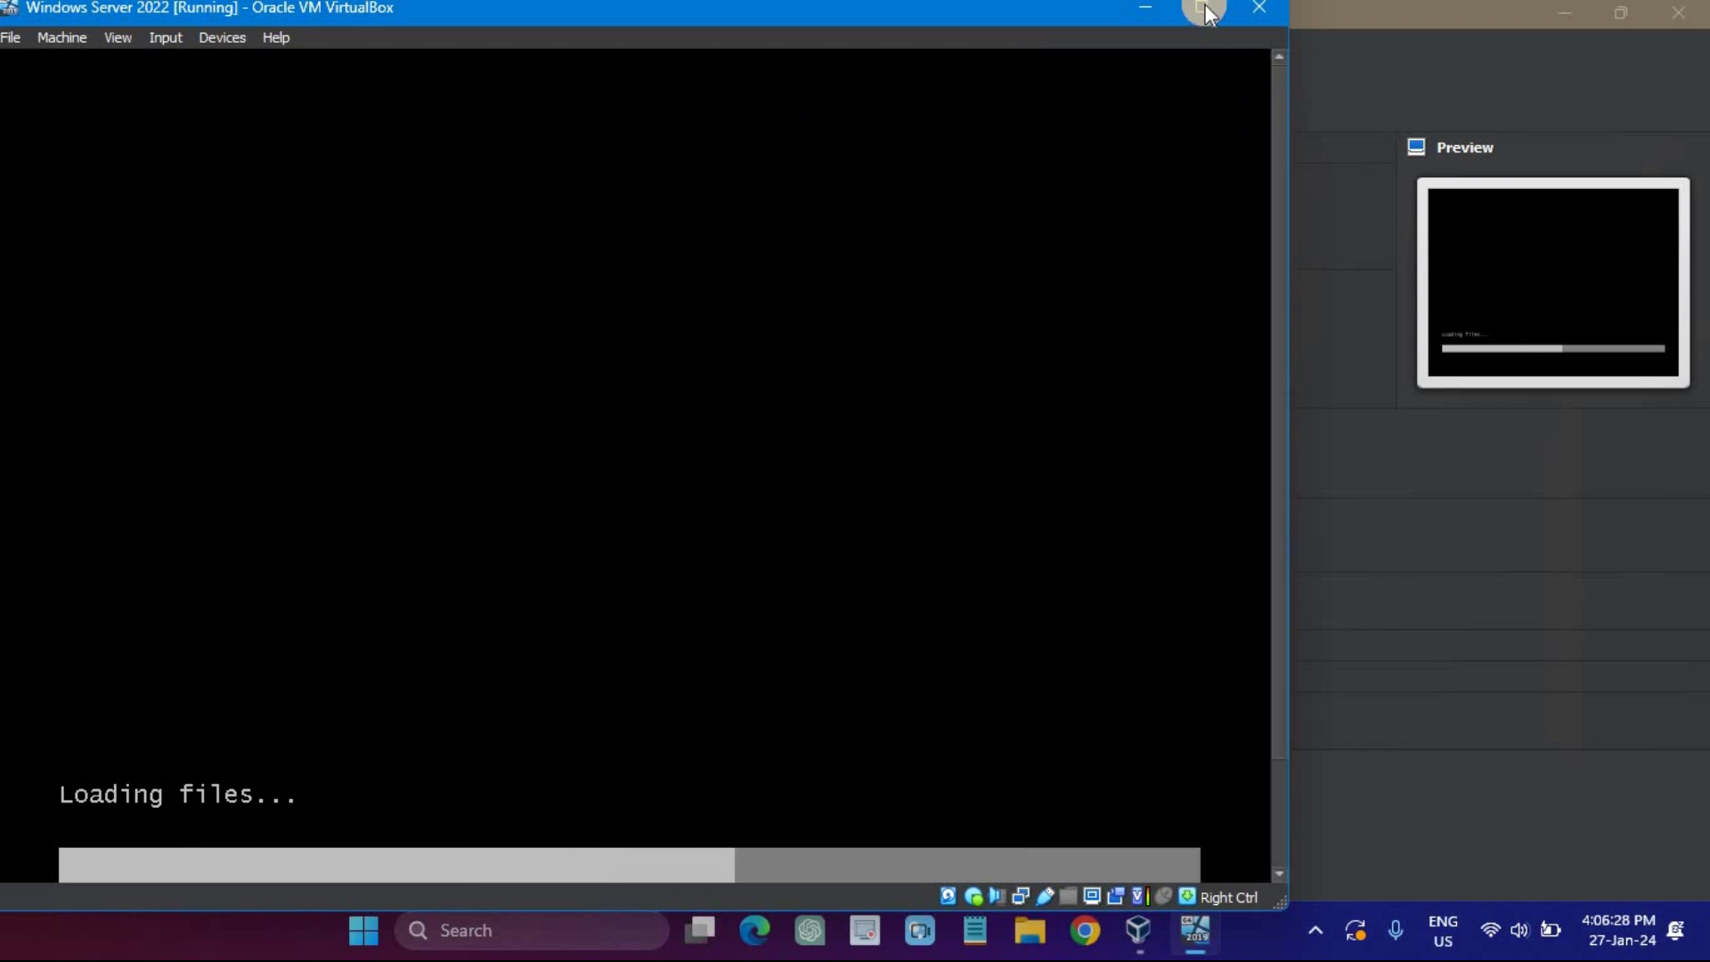
left_click(1218, 9)
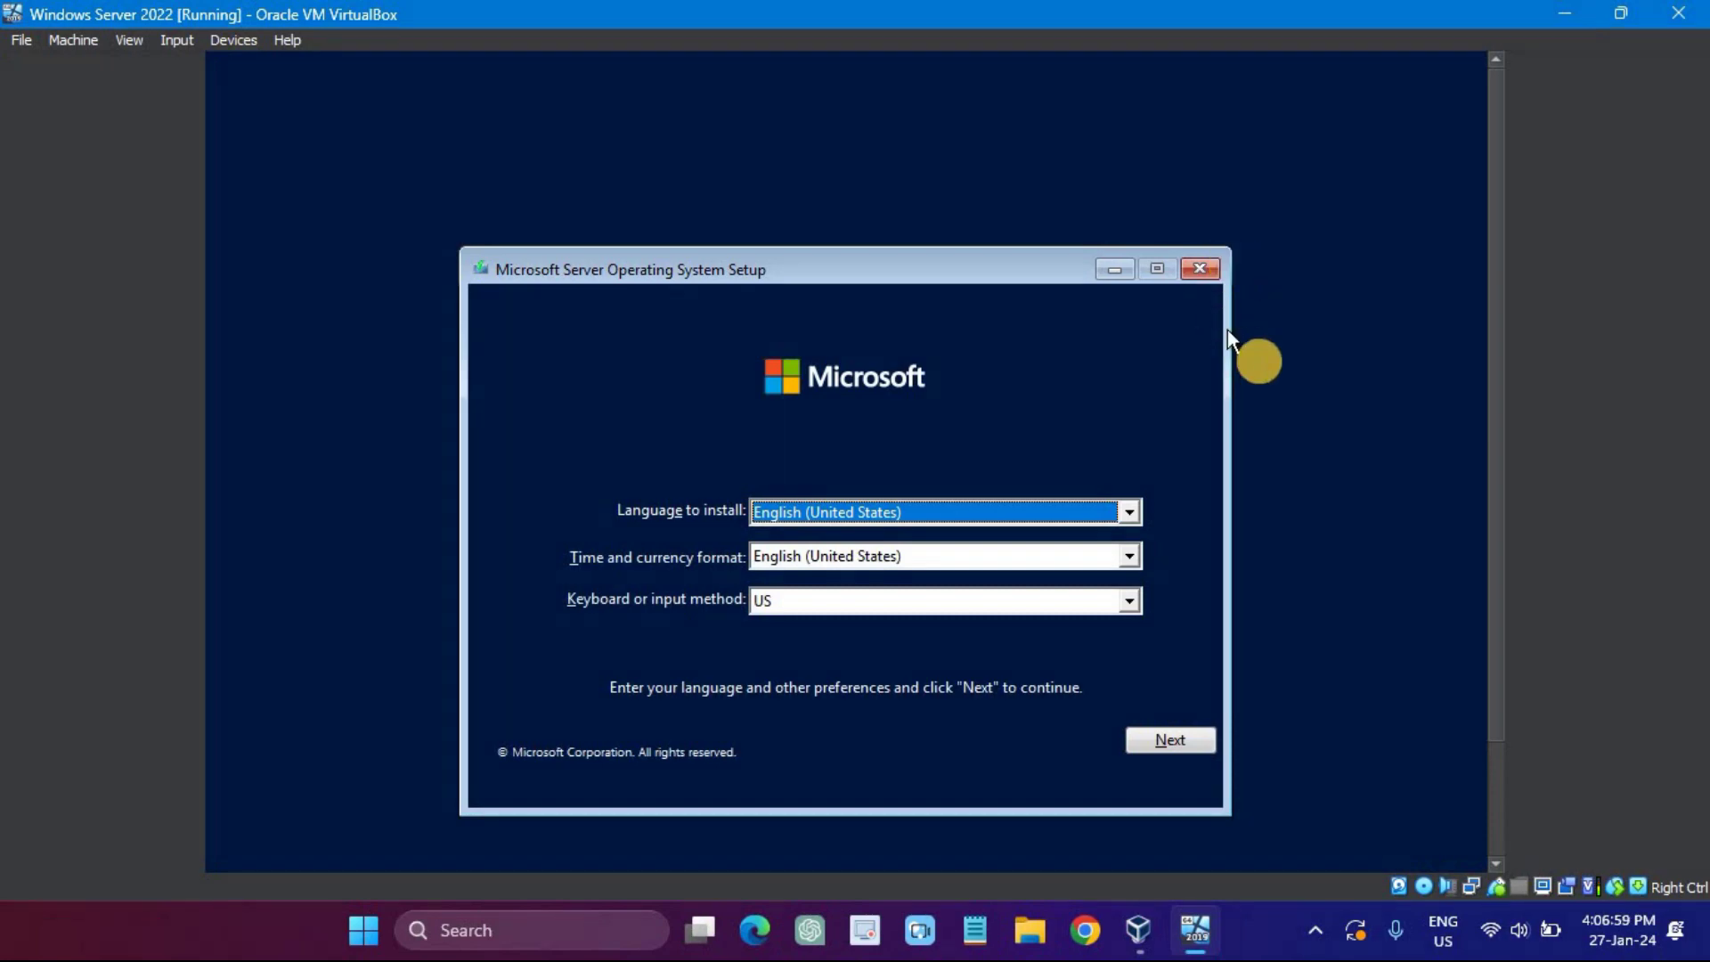
Step: Accept the English language settings, start Install now, and continue without a product key
left_click(1187, 742)
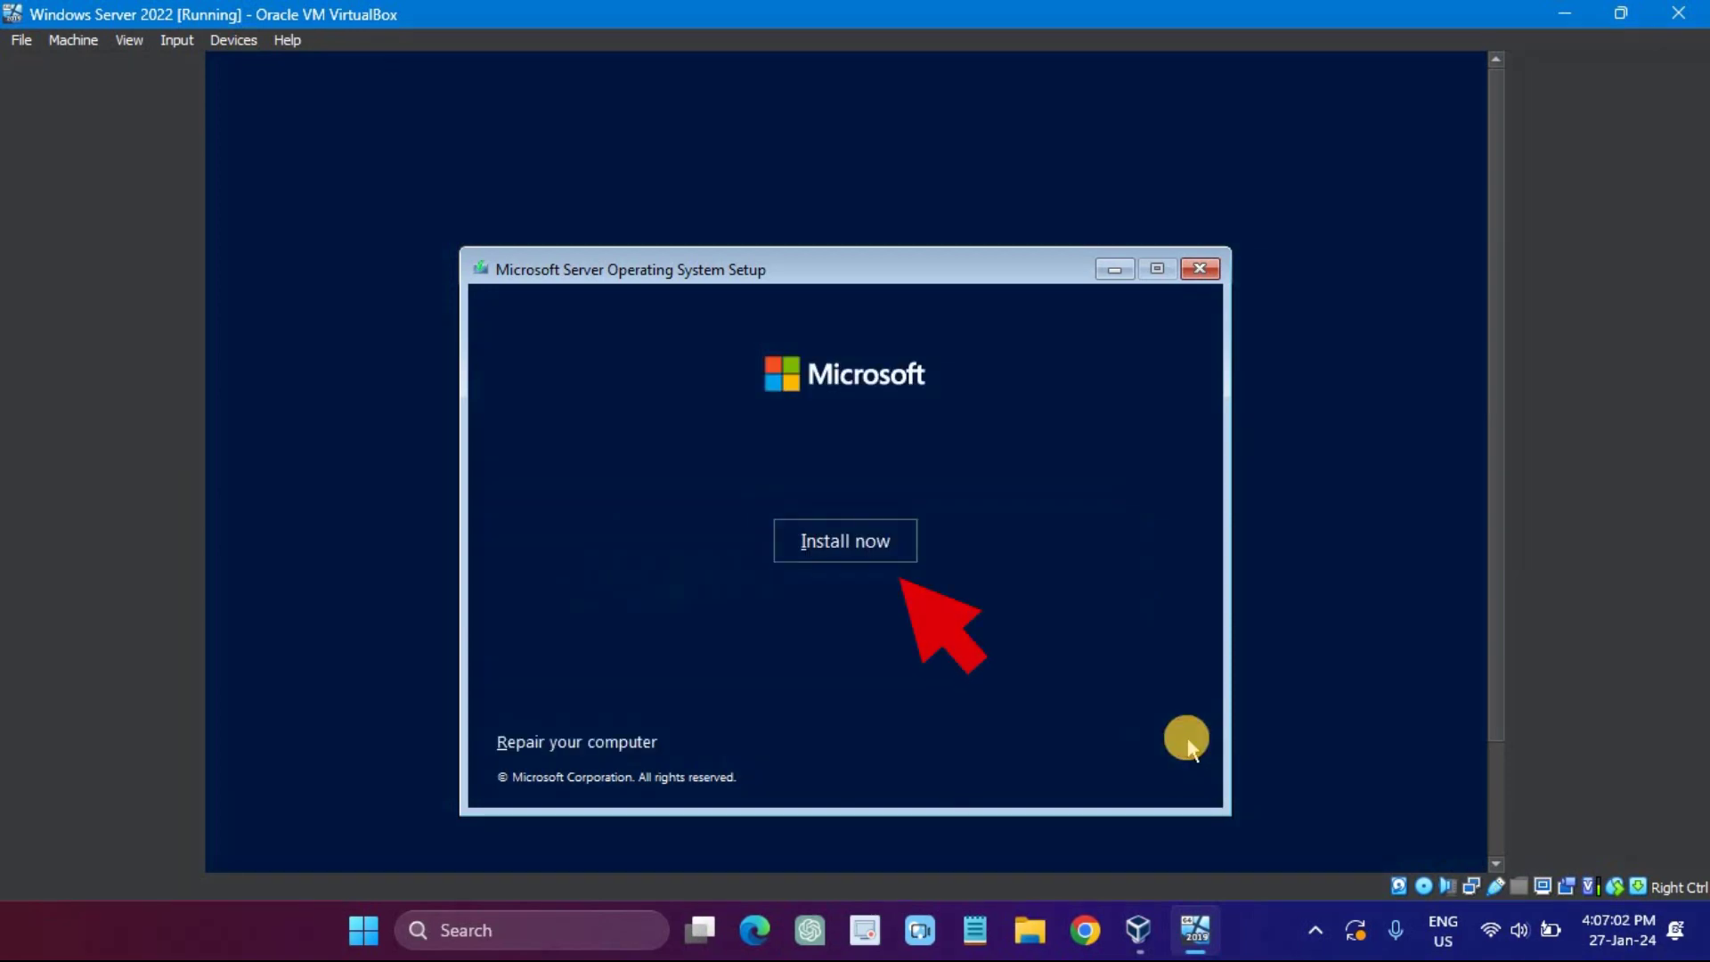
left_click(877, 552)
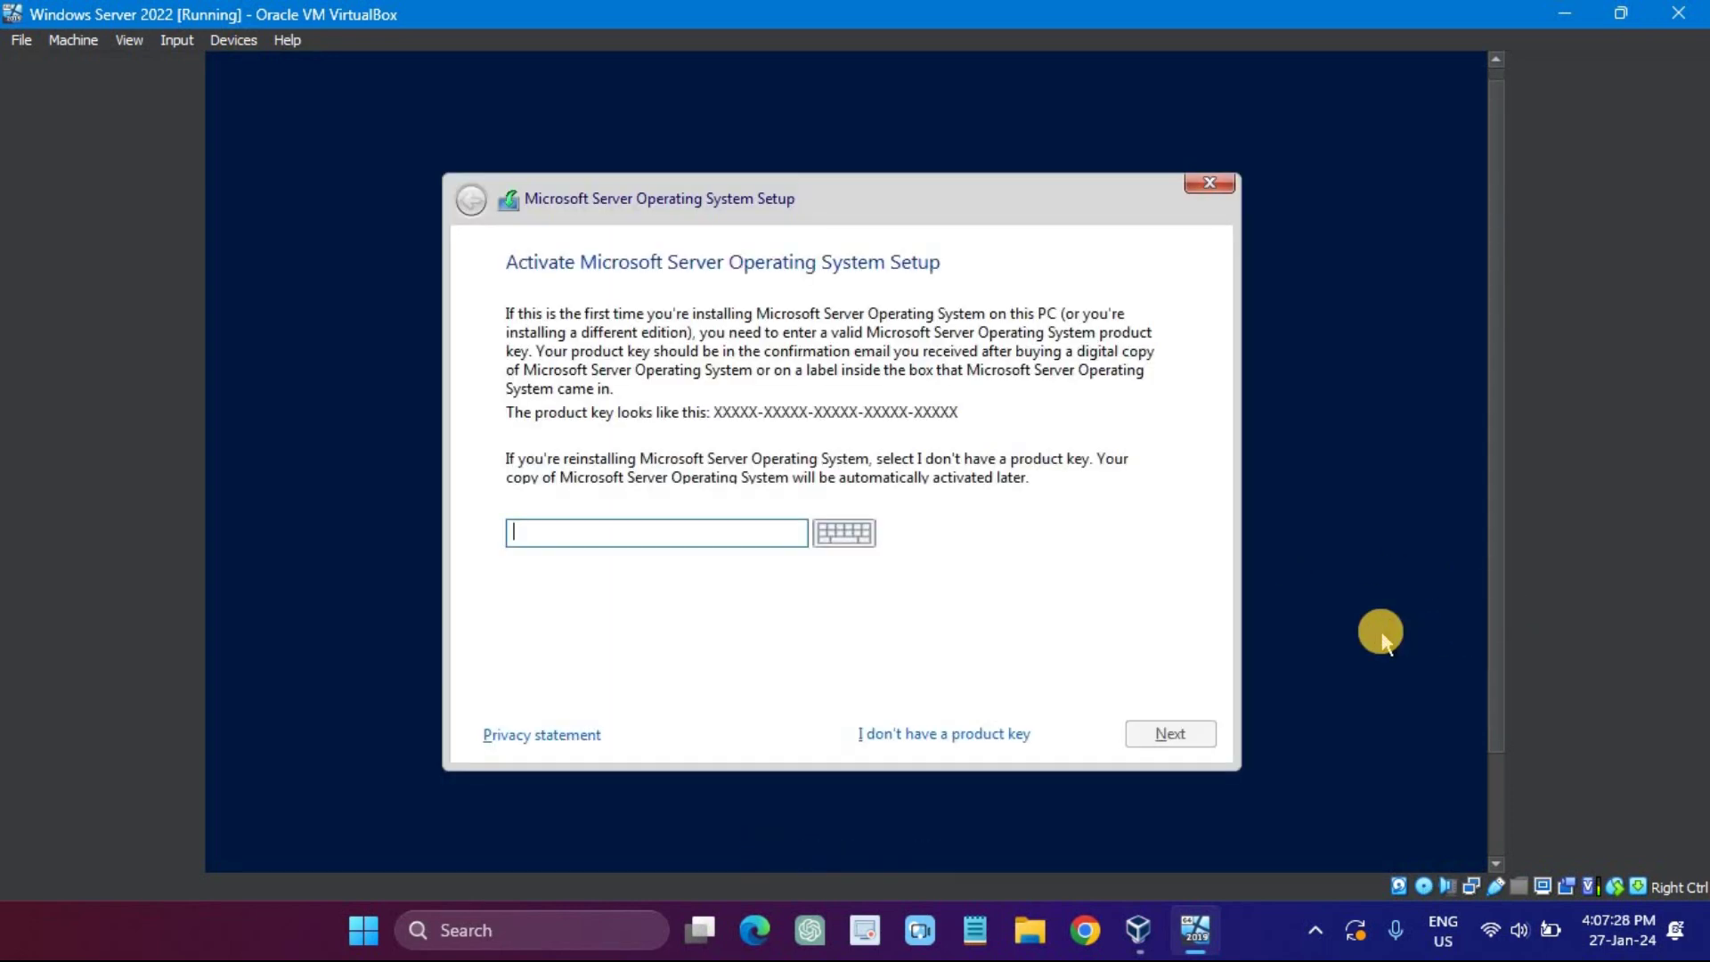
left_click(966, 733)
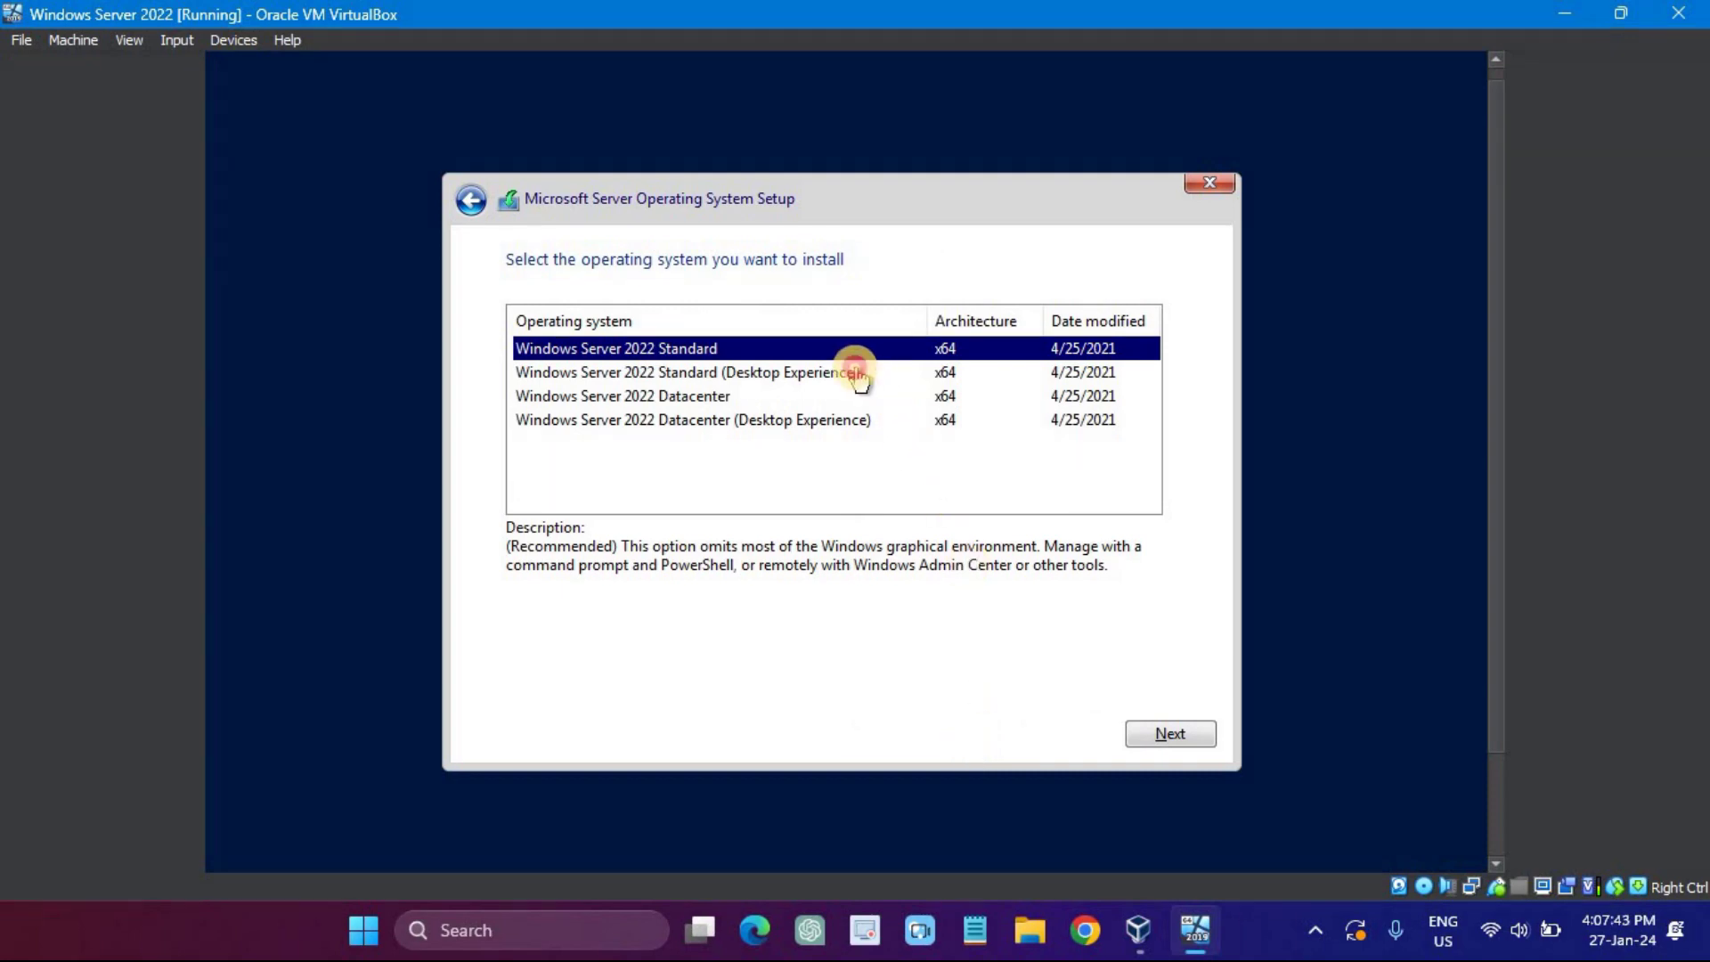
Step: Choose Windows Server 2022 Standard (Desktop Experience) and accept the license terms
left_click(813, 374)
left_click(1169, 733)
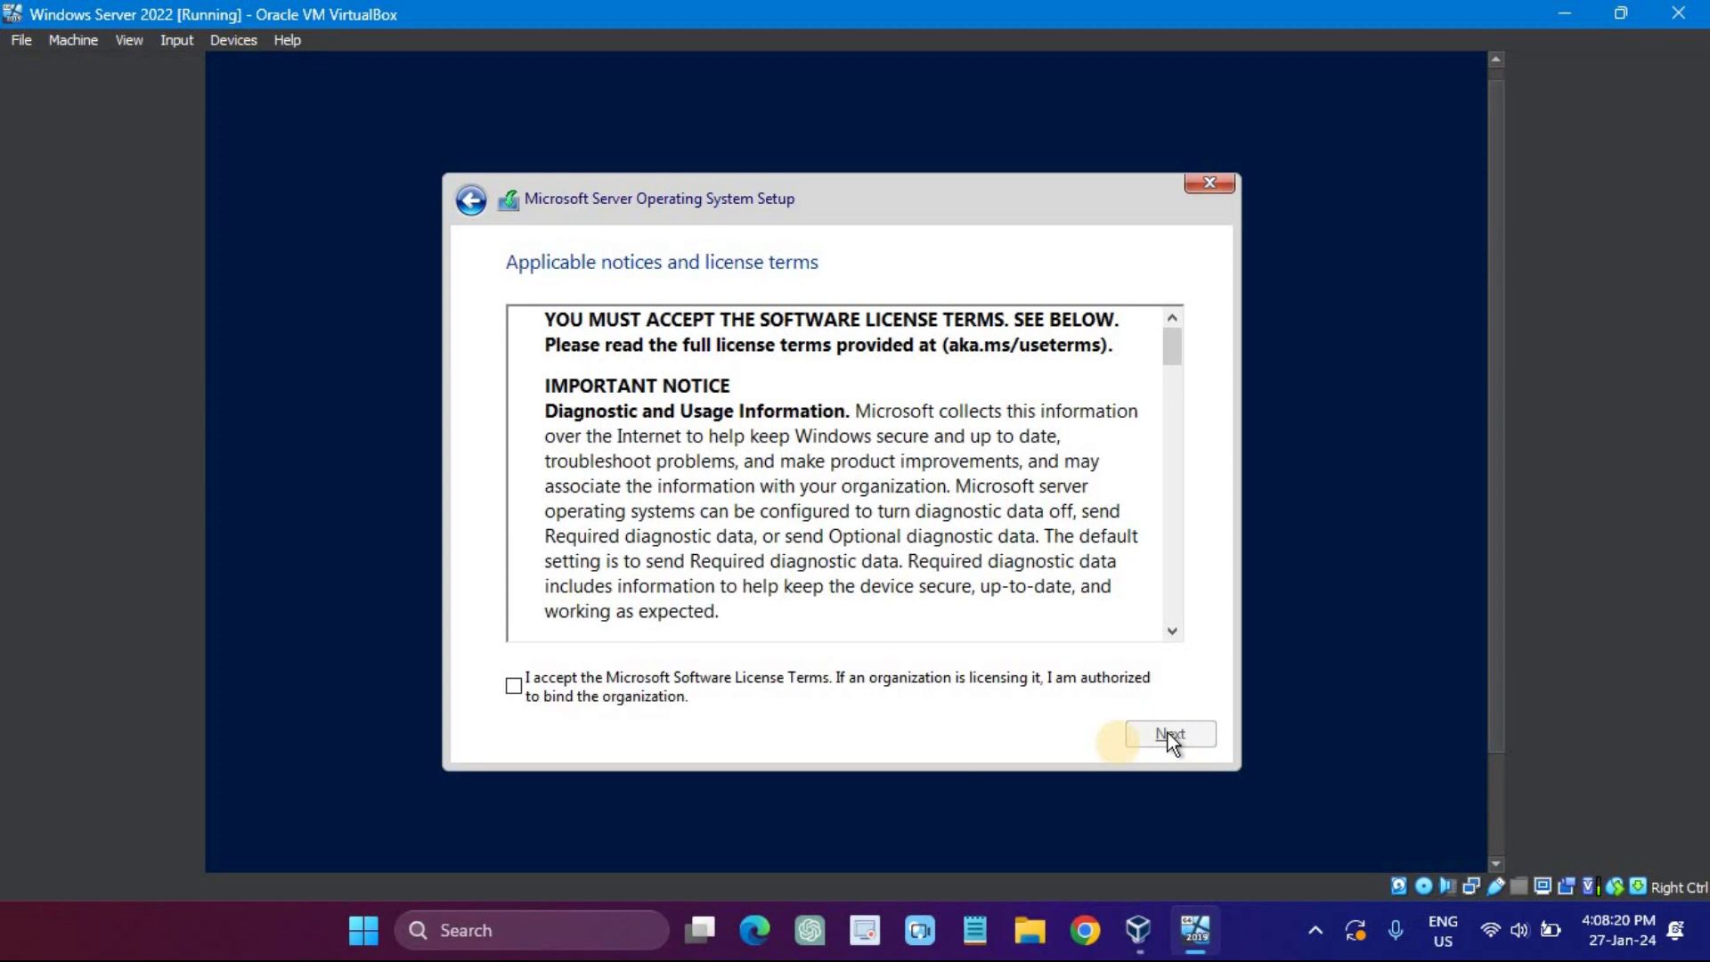
left_click(588, 688)
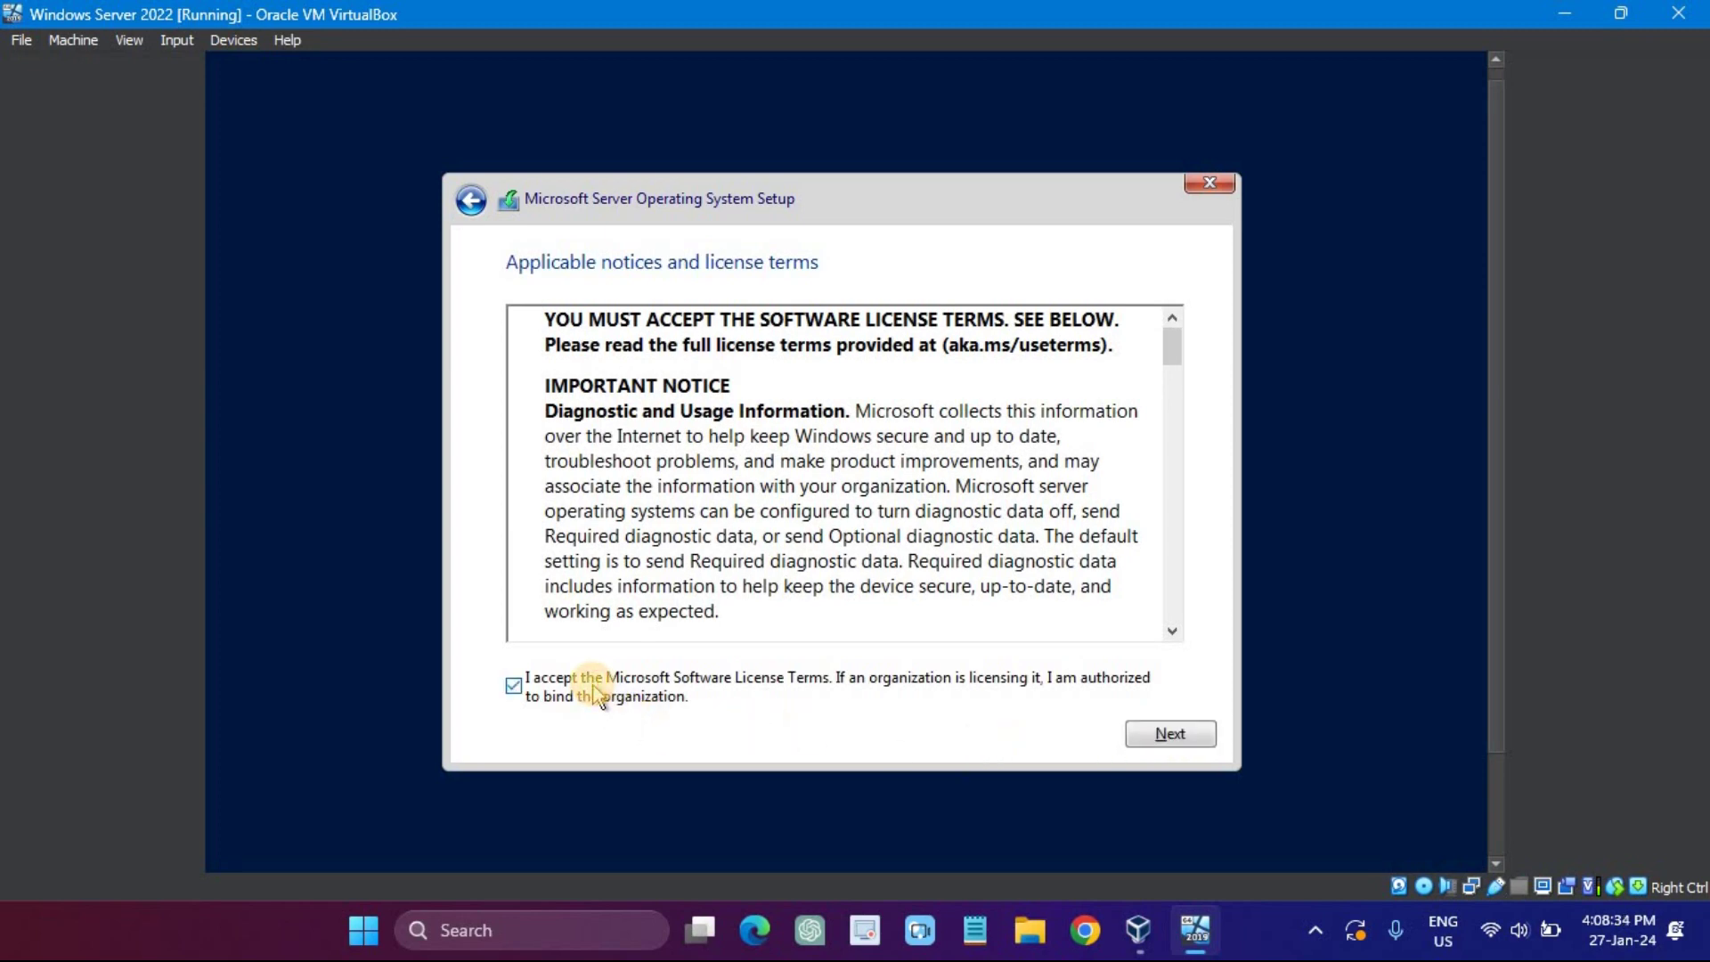
left_click(1184, 734)
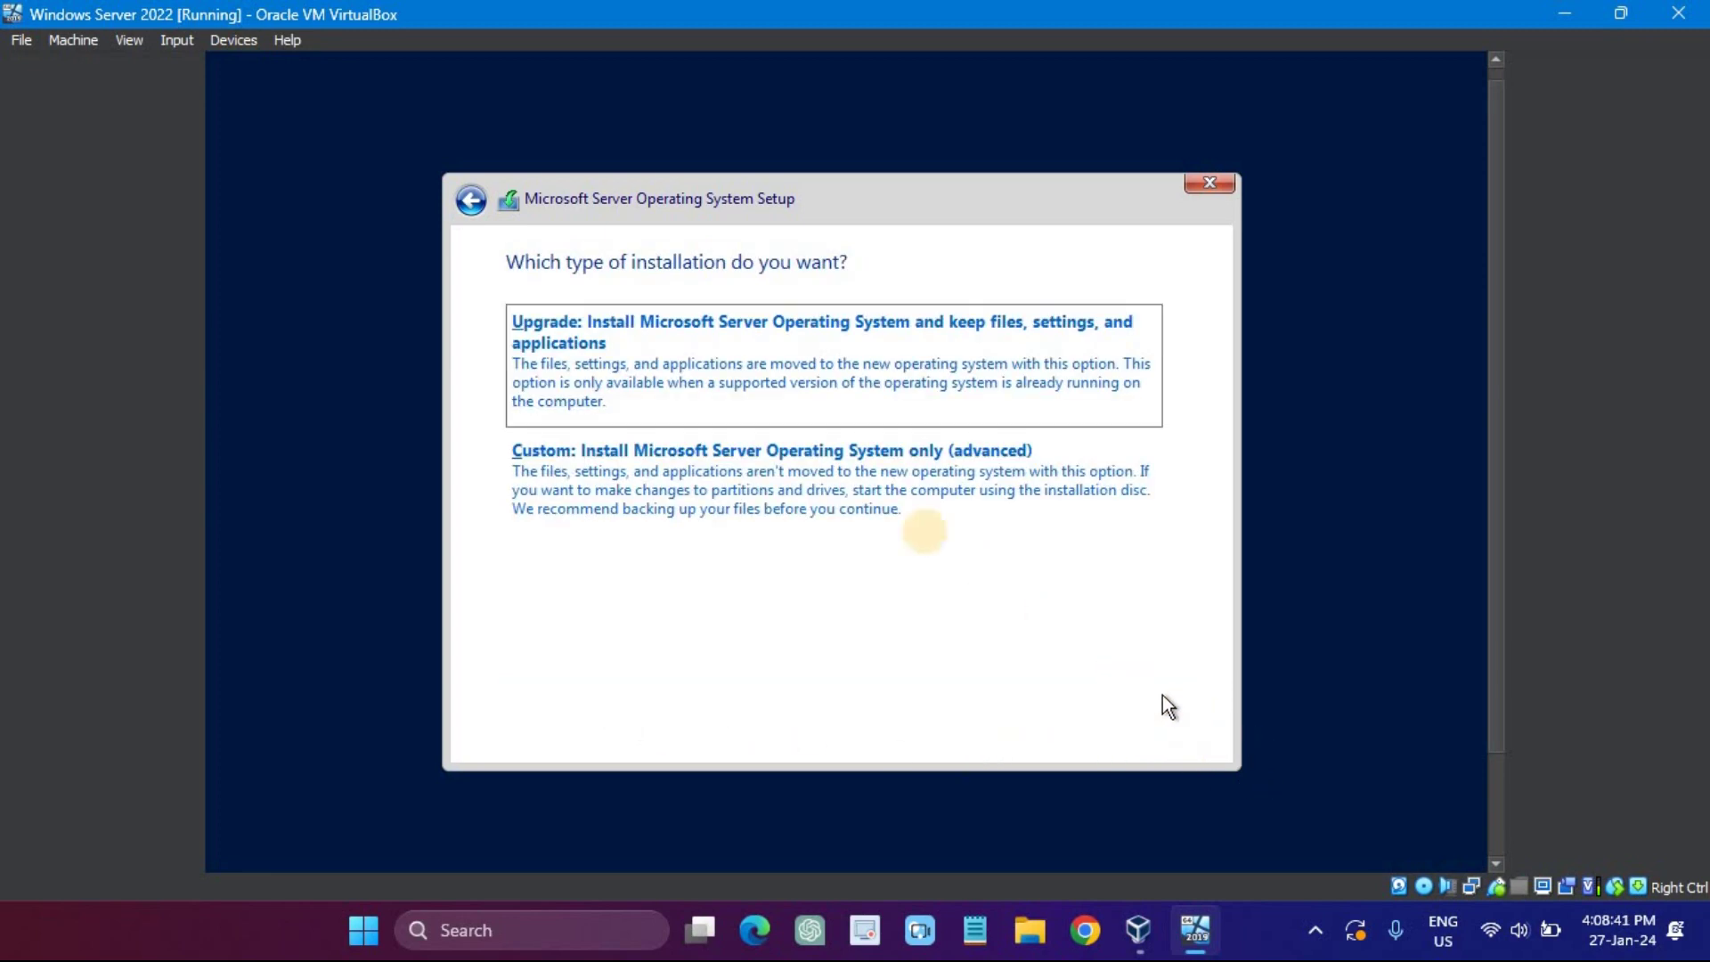
Step: Choose Custom install, create a 51200 MB partition, and install Windows onto Partition 2
left_click(846, 480)
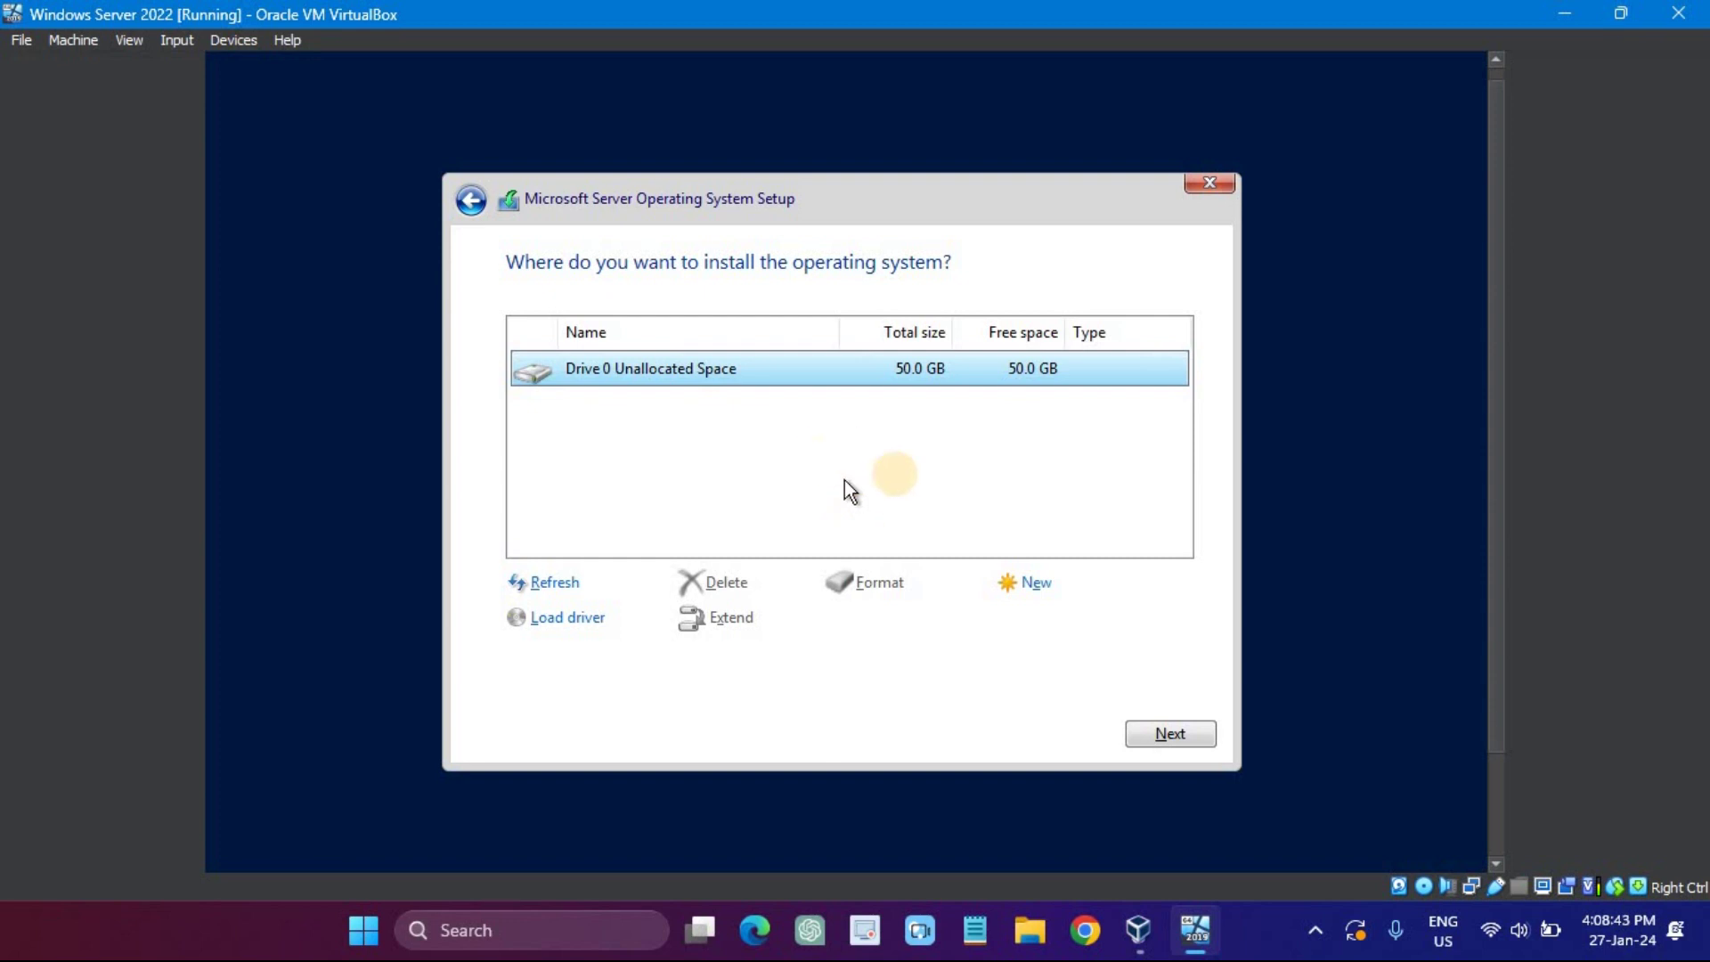
left_click(1025, 582)
left_click(1055, 615)
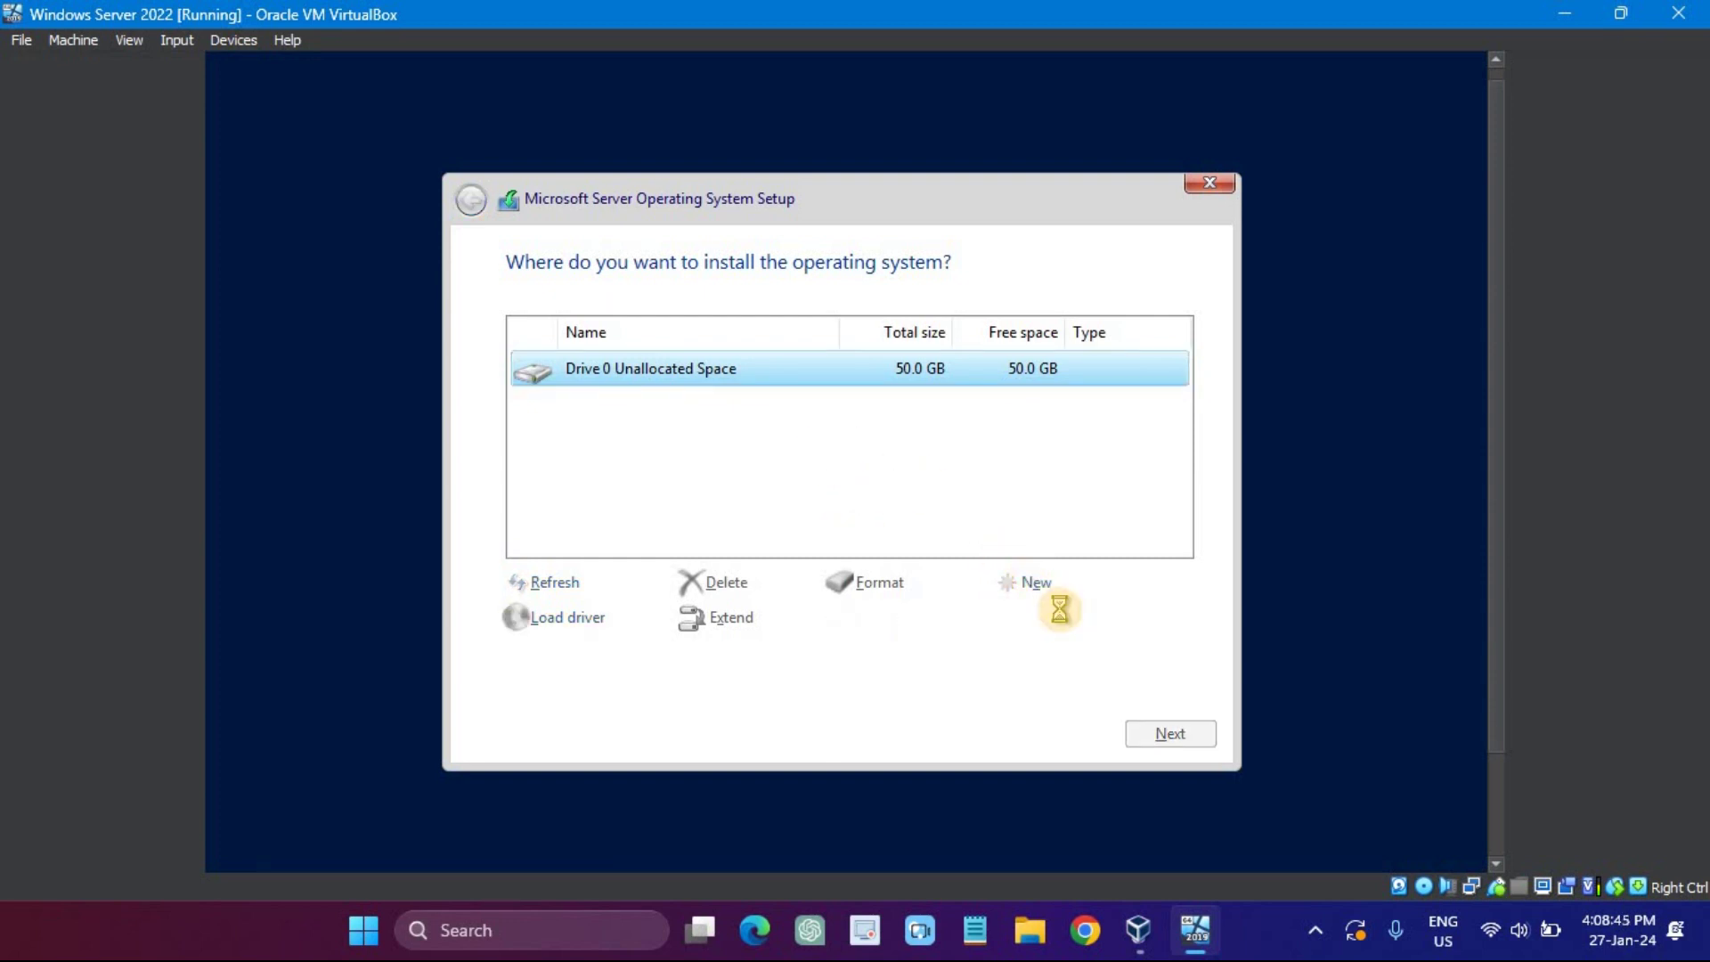
left_click(1058, 617)
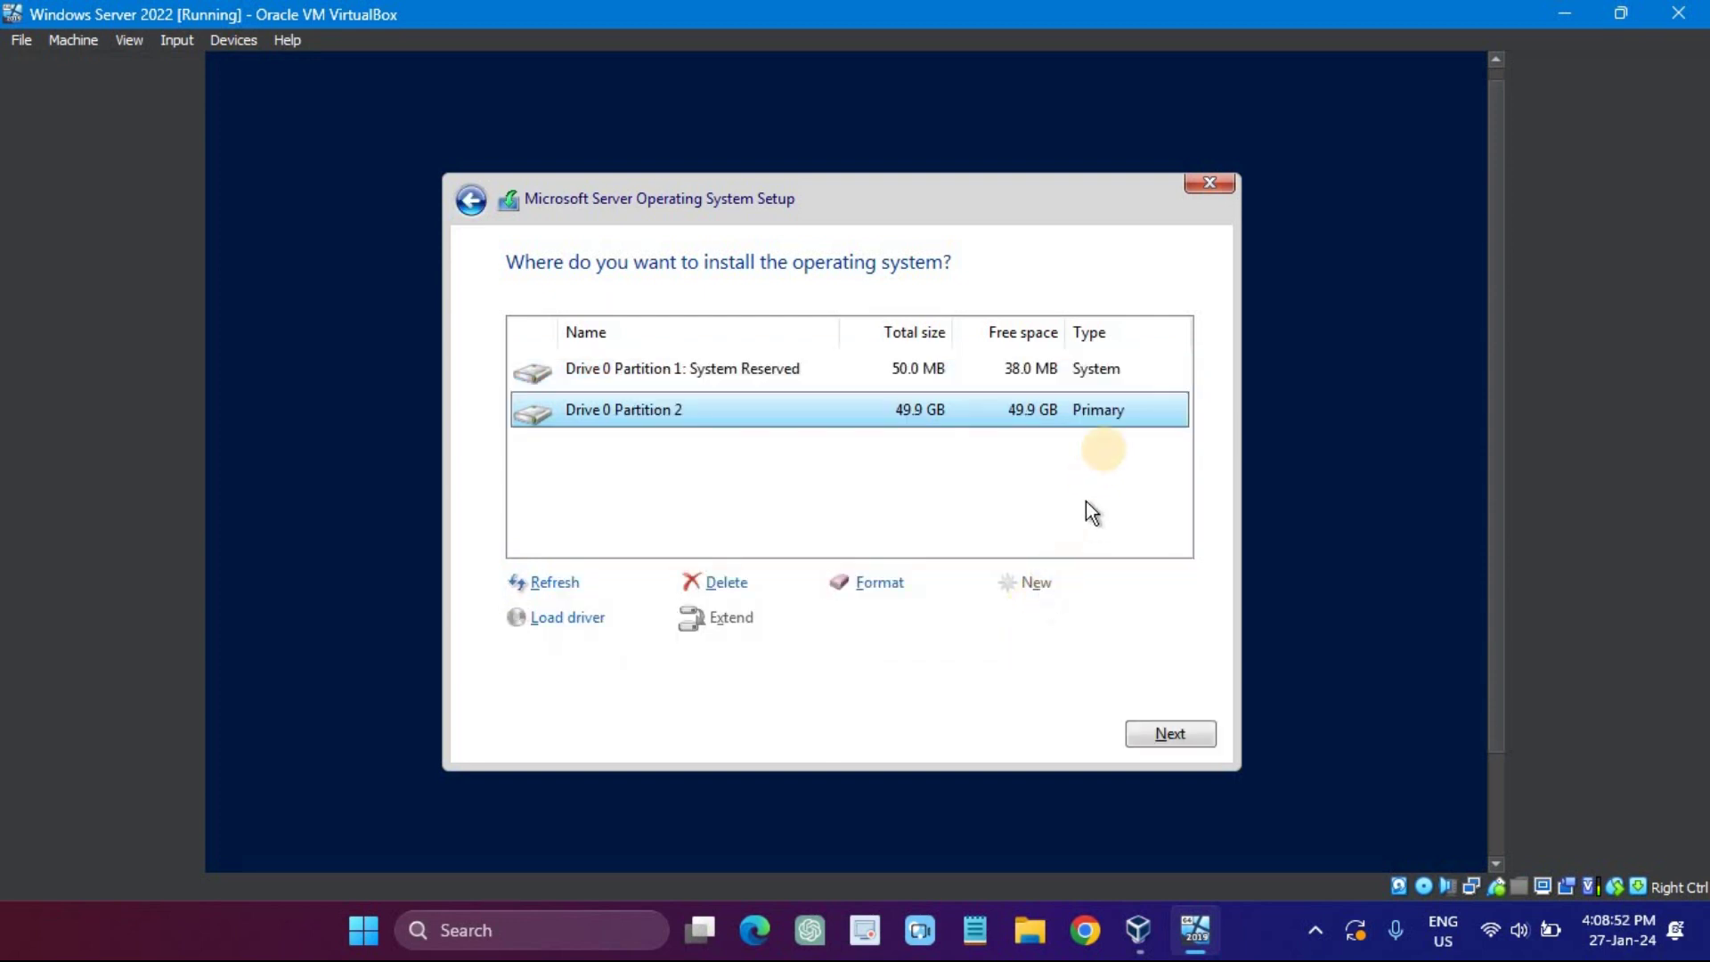
left_click(1169, 733)
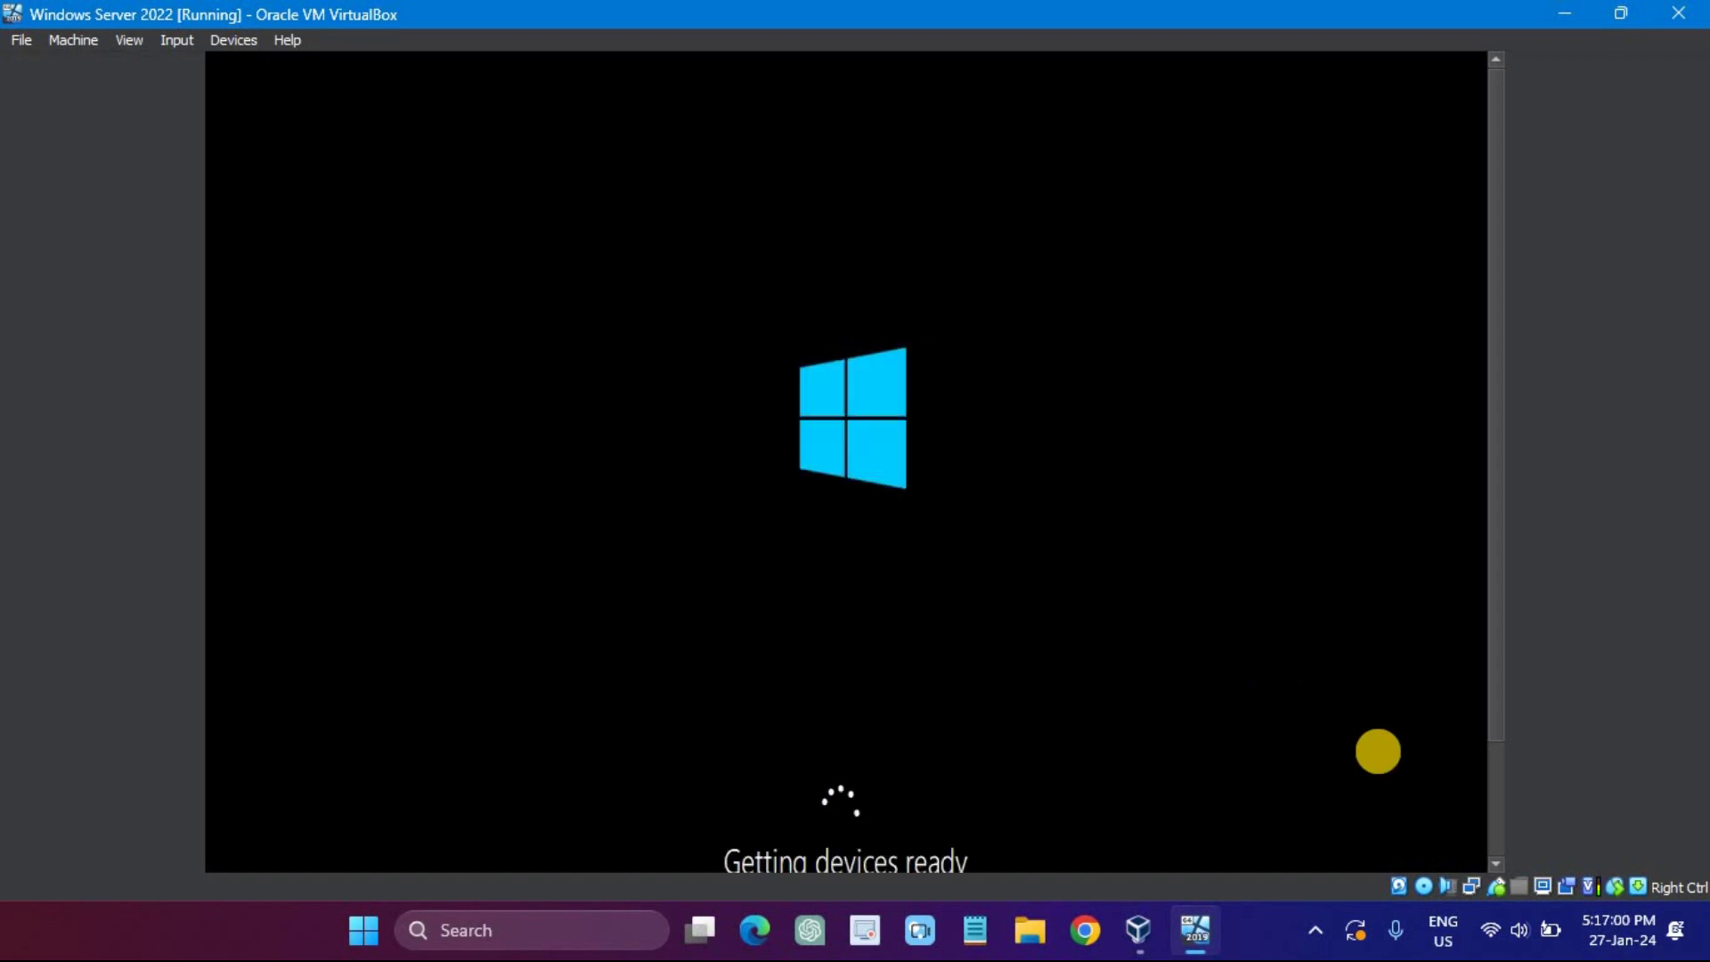
Step: Wait for the guest to reboot, scrolling the VM view until the administrator password screen appears
left_click(1495, 690)
left_click_drag(1496, 688, 1501, 714)
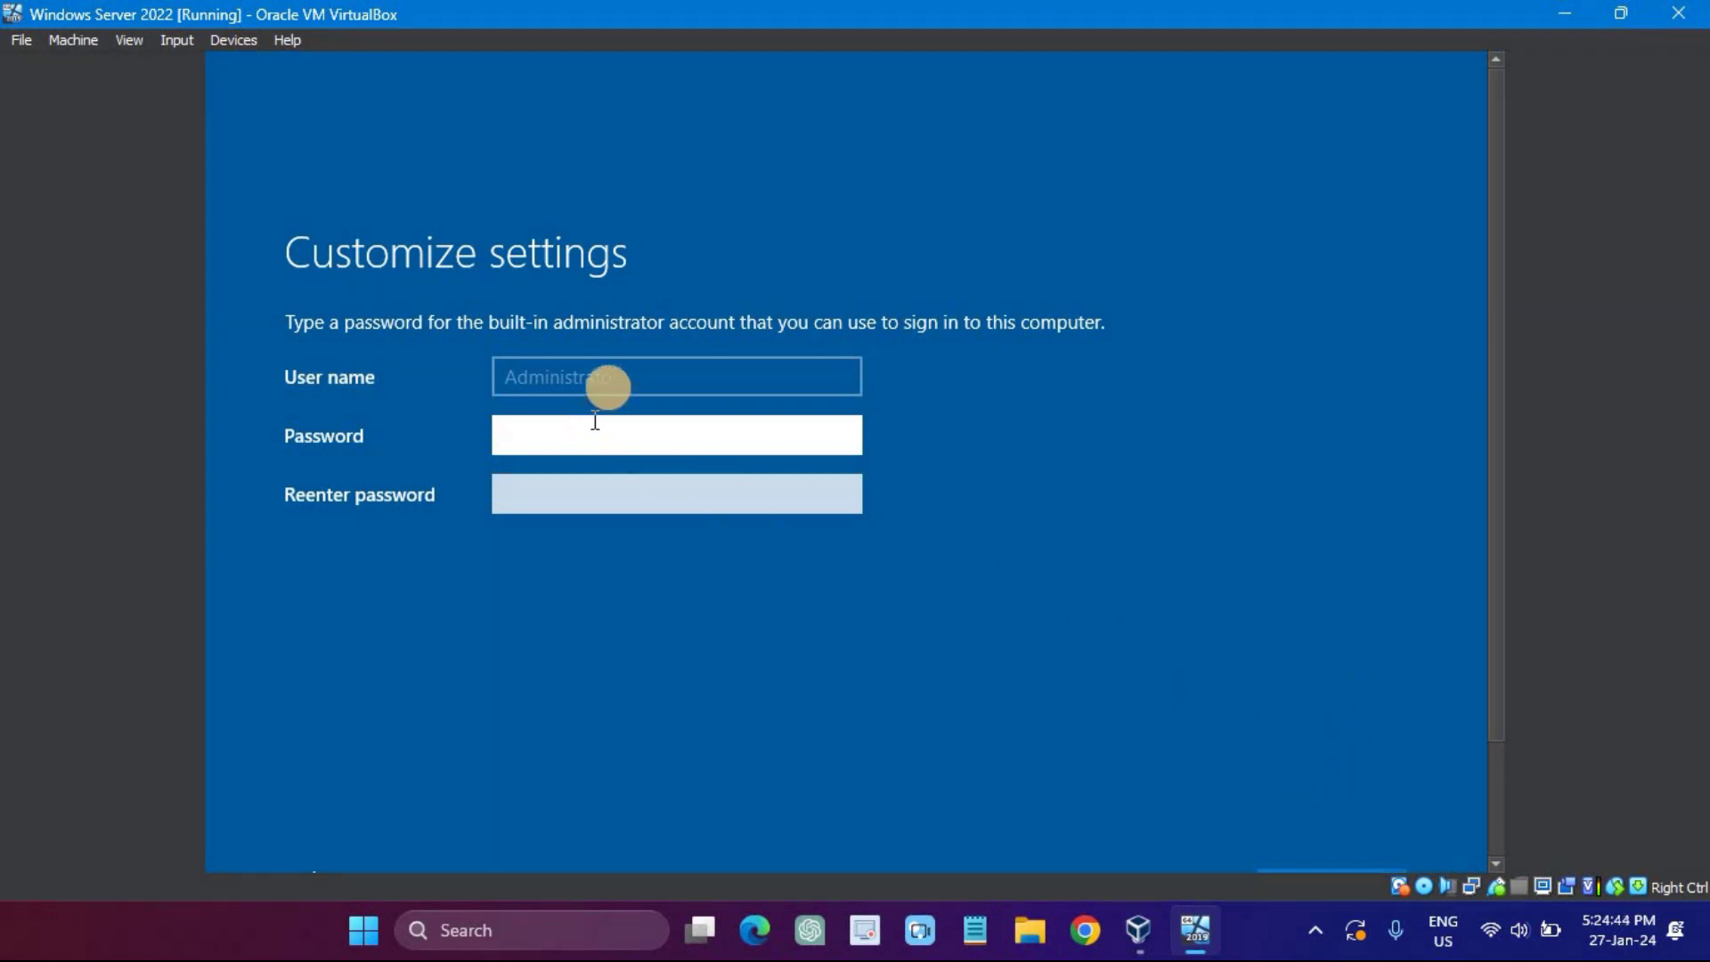
Step: Enter a short Administrator password in both fields and submit, triggering the complexity error
type("1234")
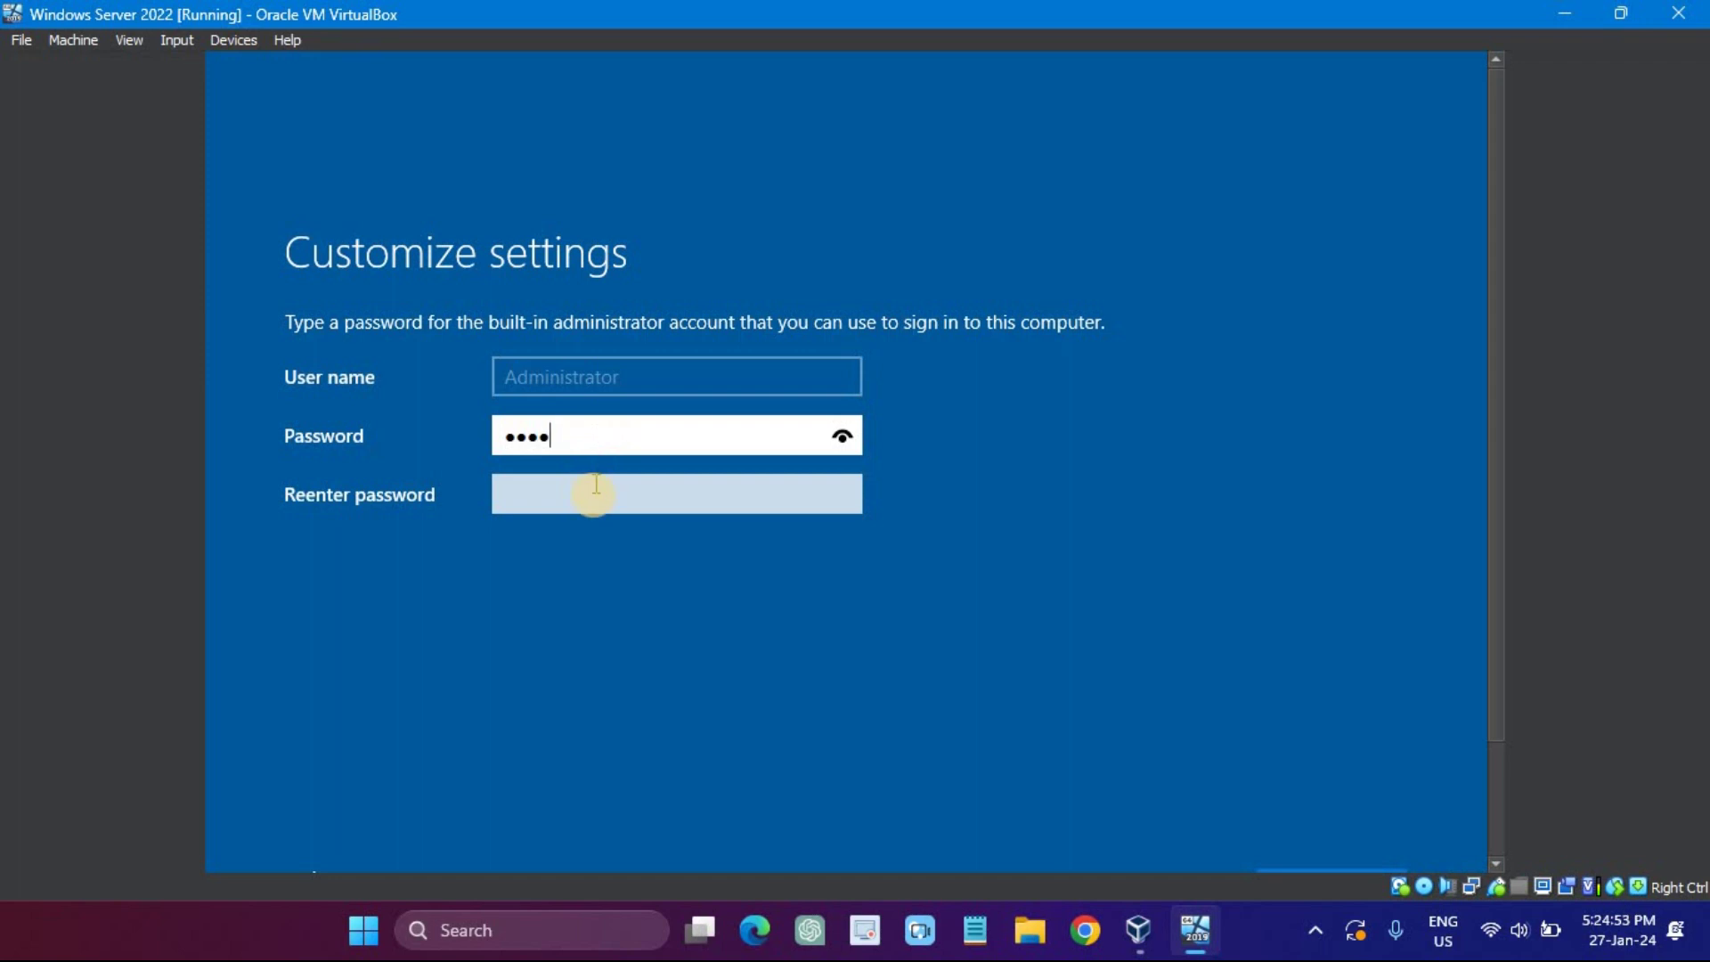
left_click(595, 492)
type("1234")
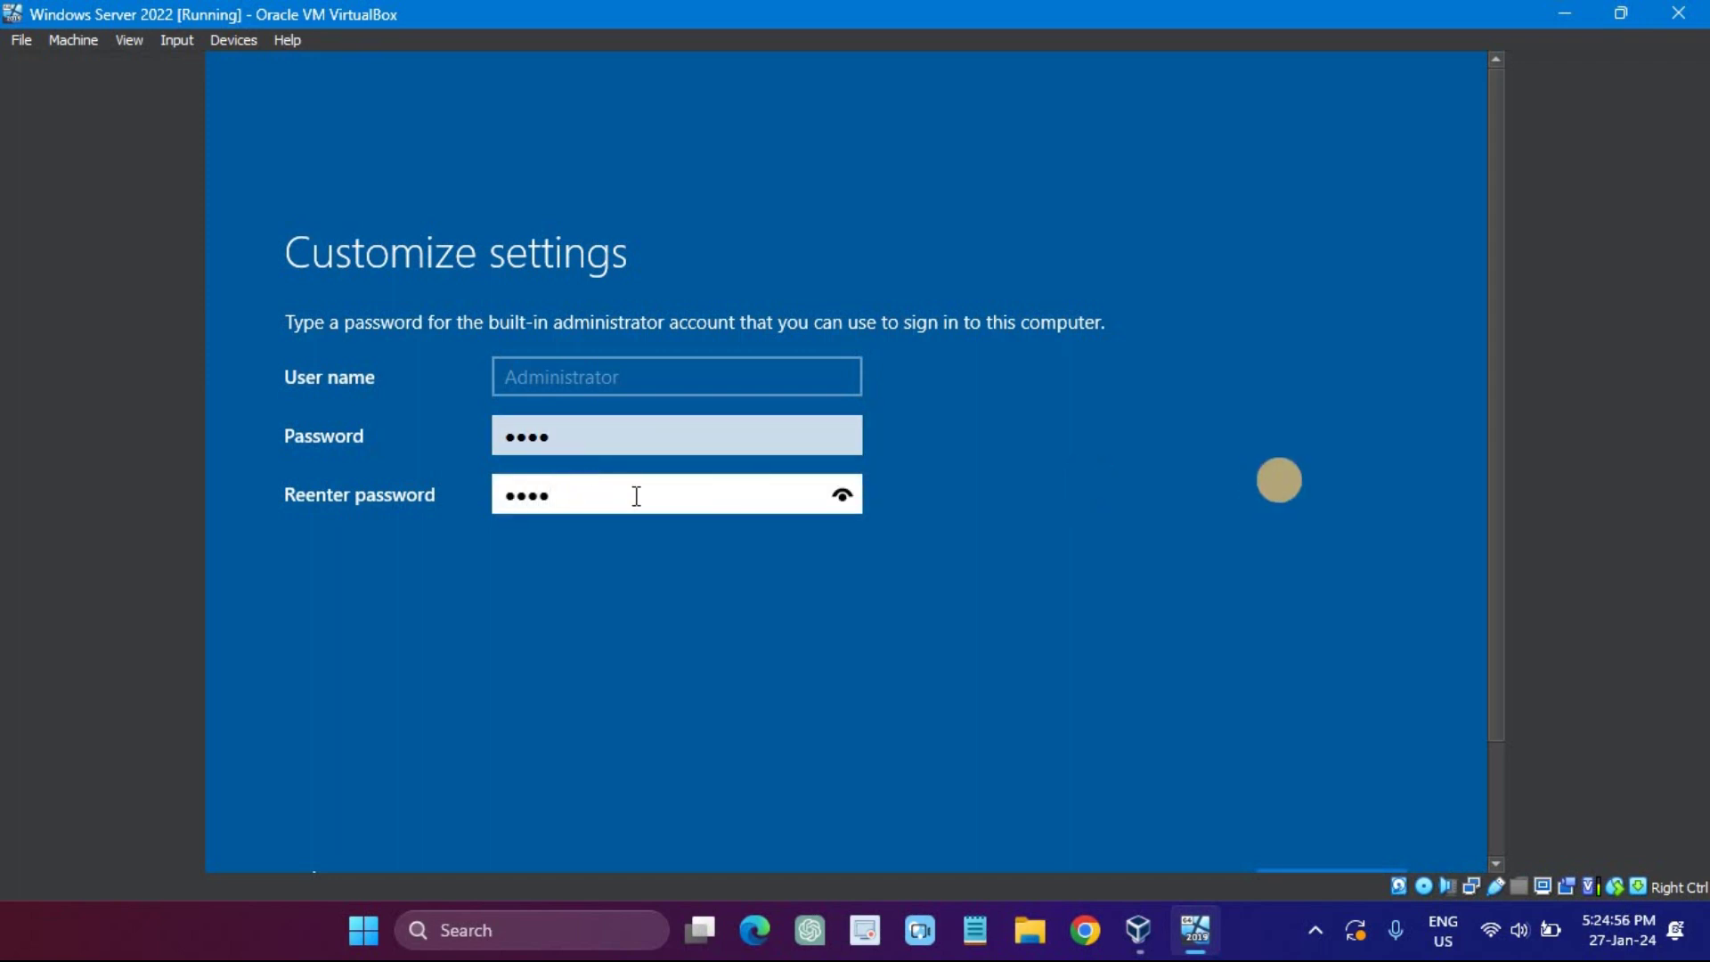
left_click_drag(1496, 573, 1394, 748)
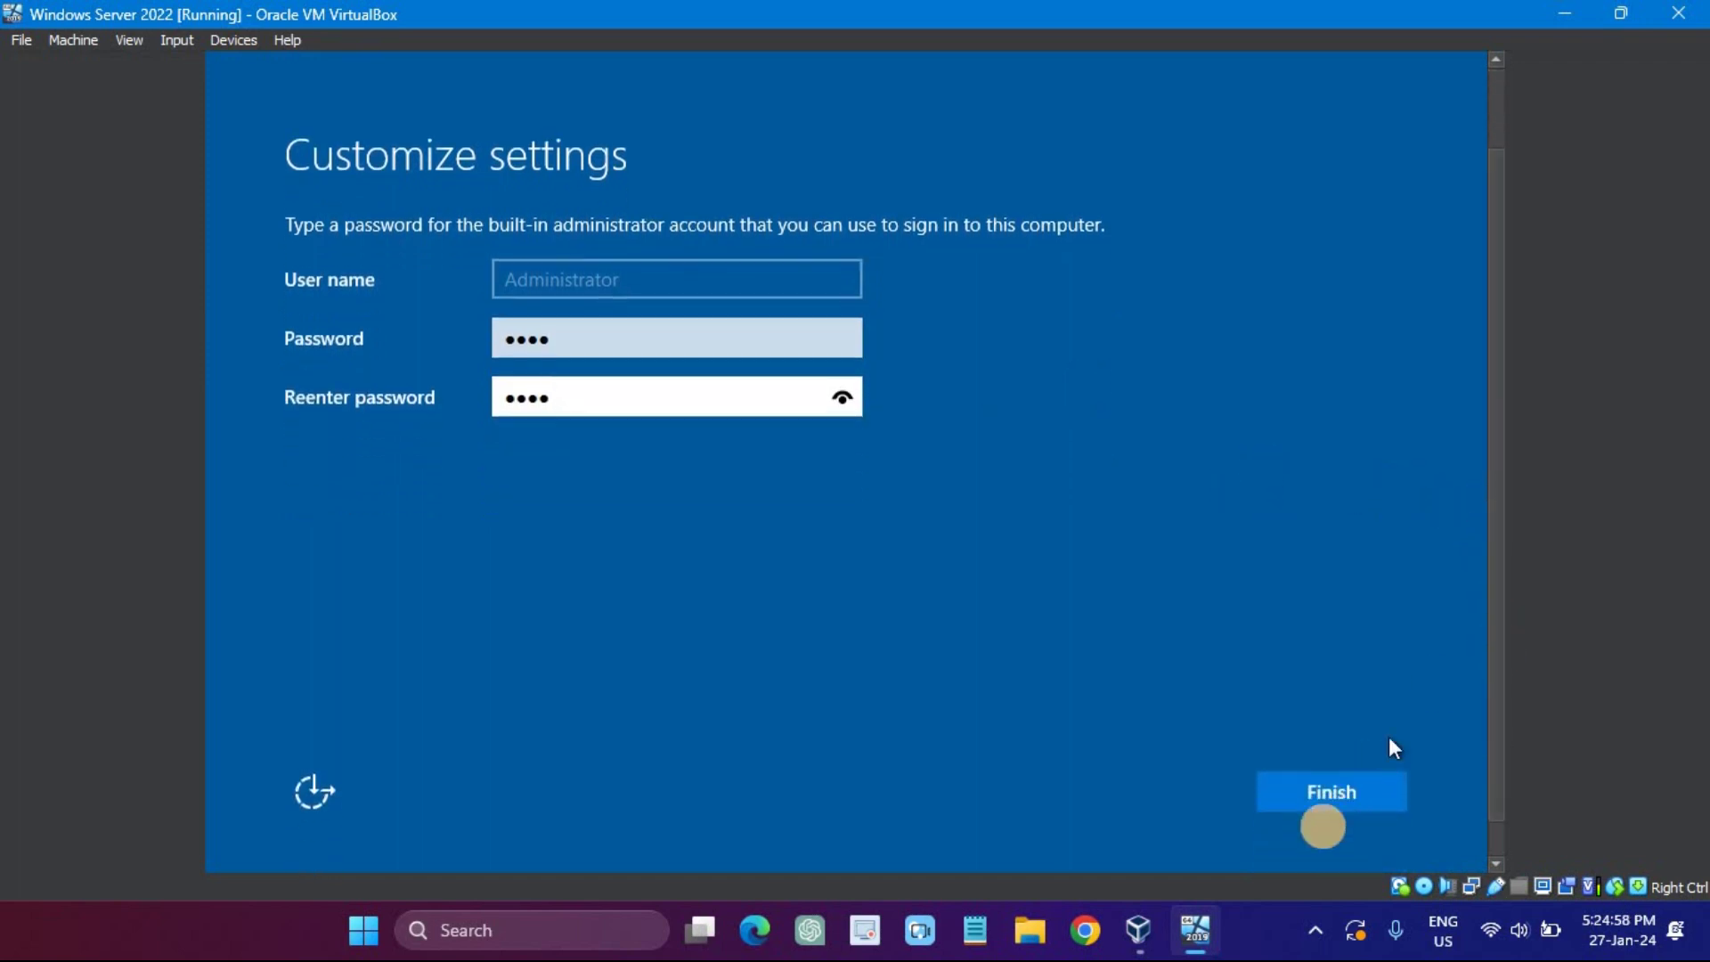
left_click(1327, 791)
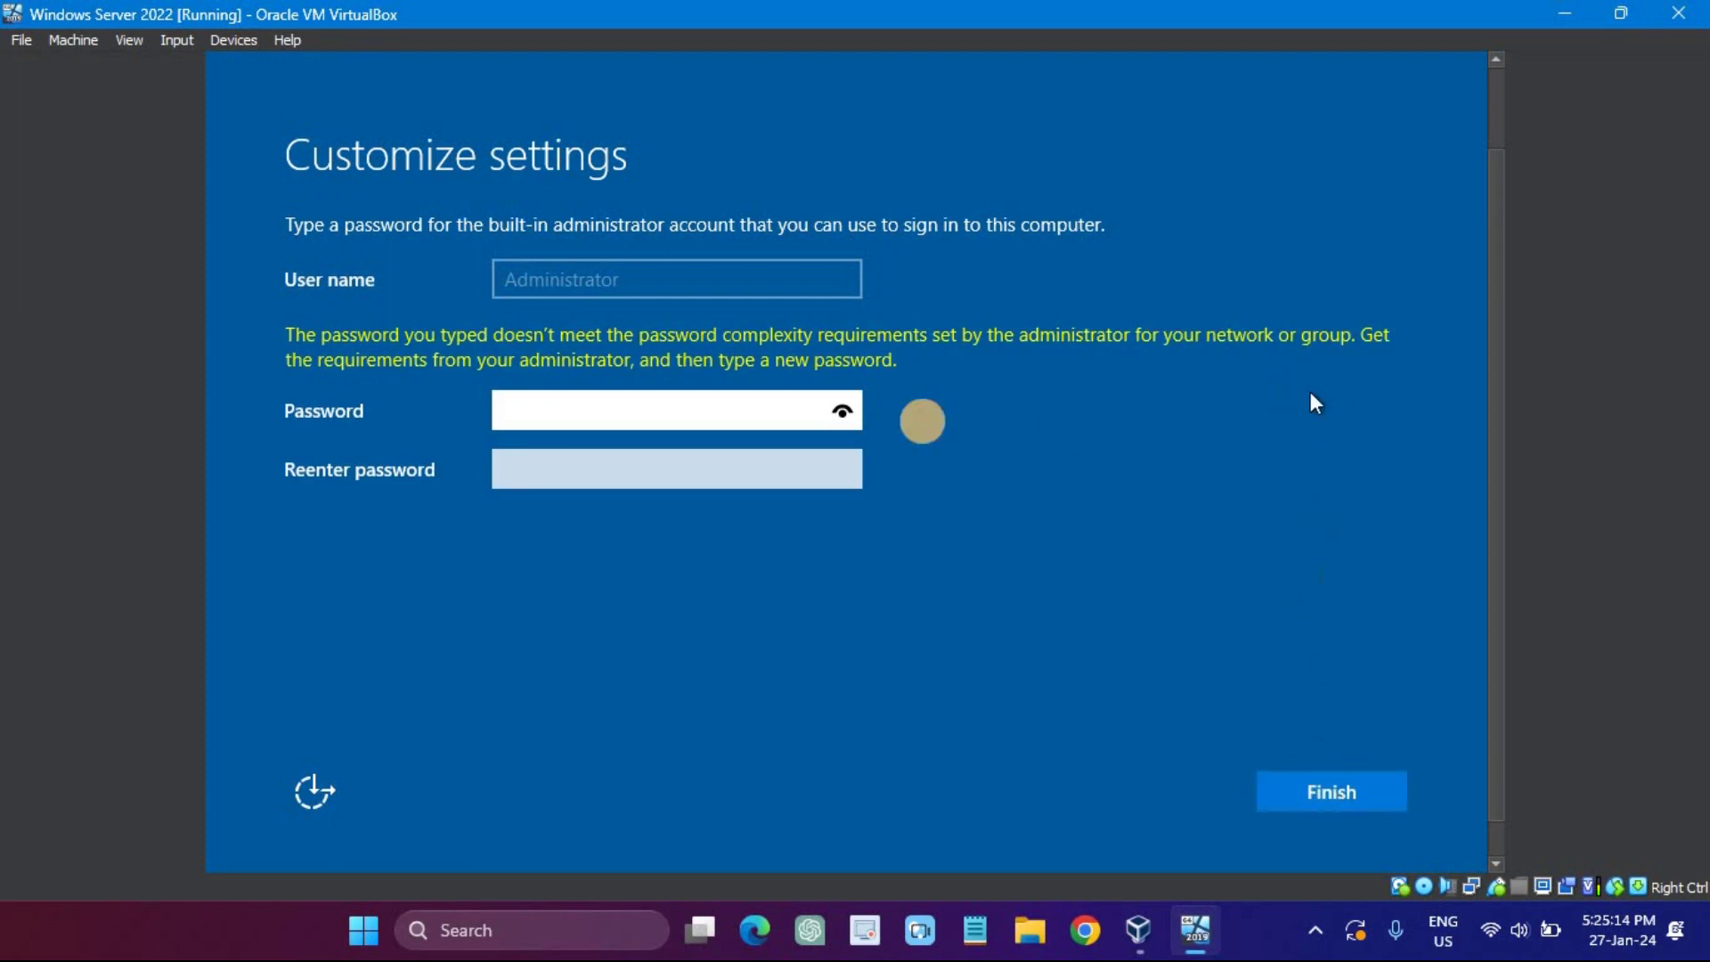
Step: Enter a stronger Administrator password and finish setup to reach the lock screen
type("12345678")
left_click(637, 483)
type("12345678")
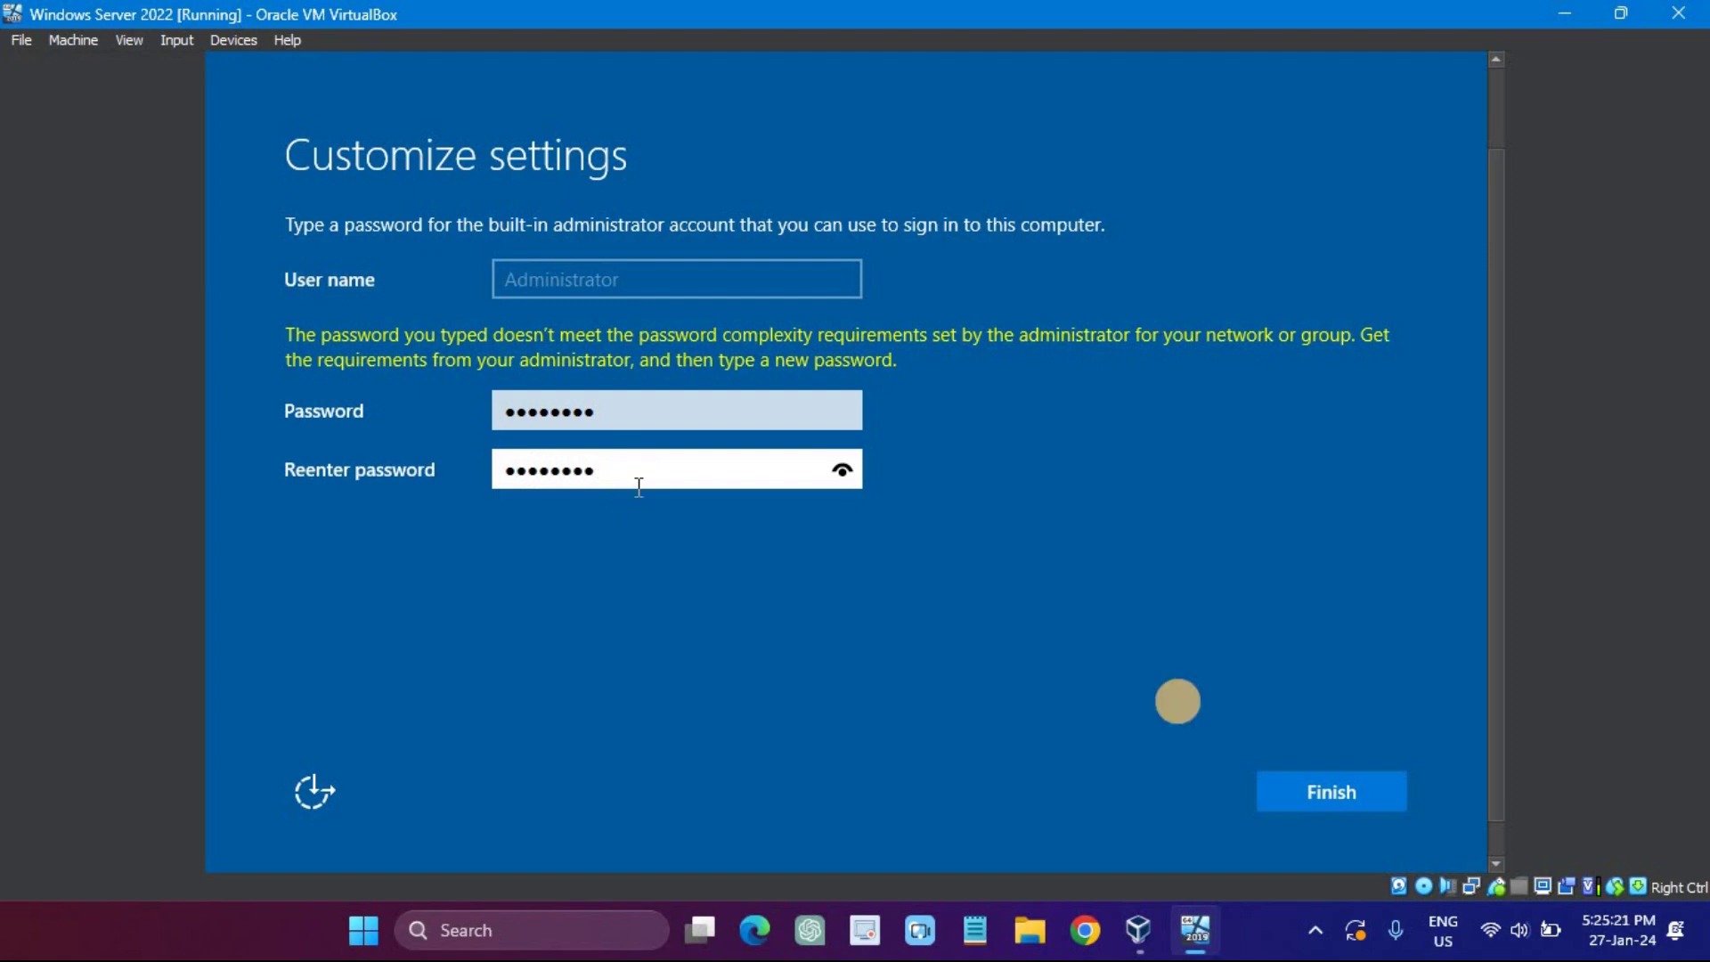
left_click(1319, 792)
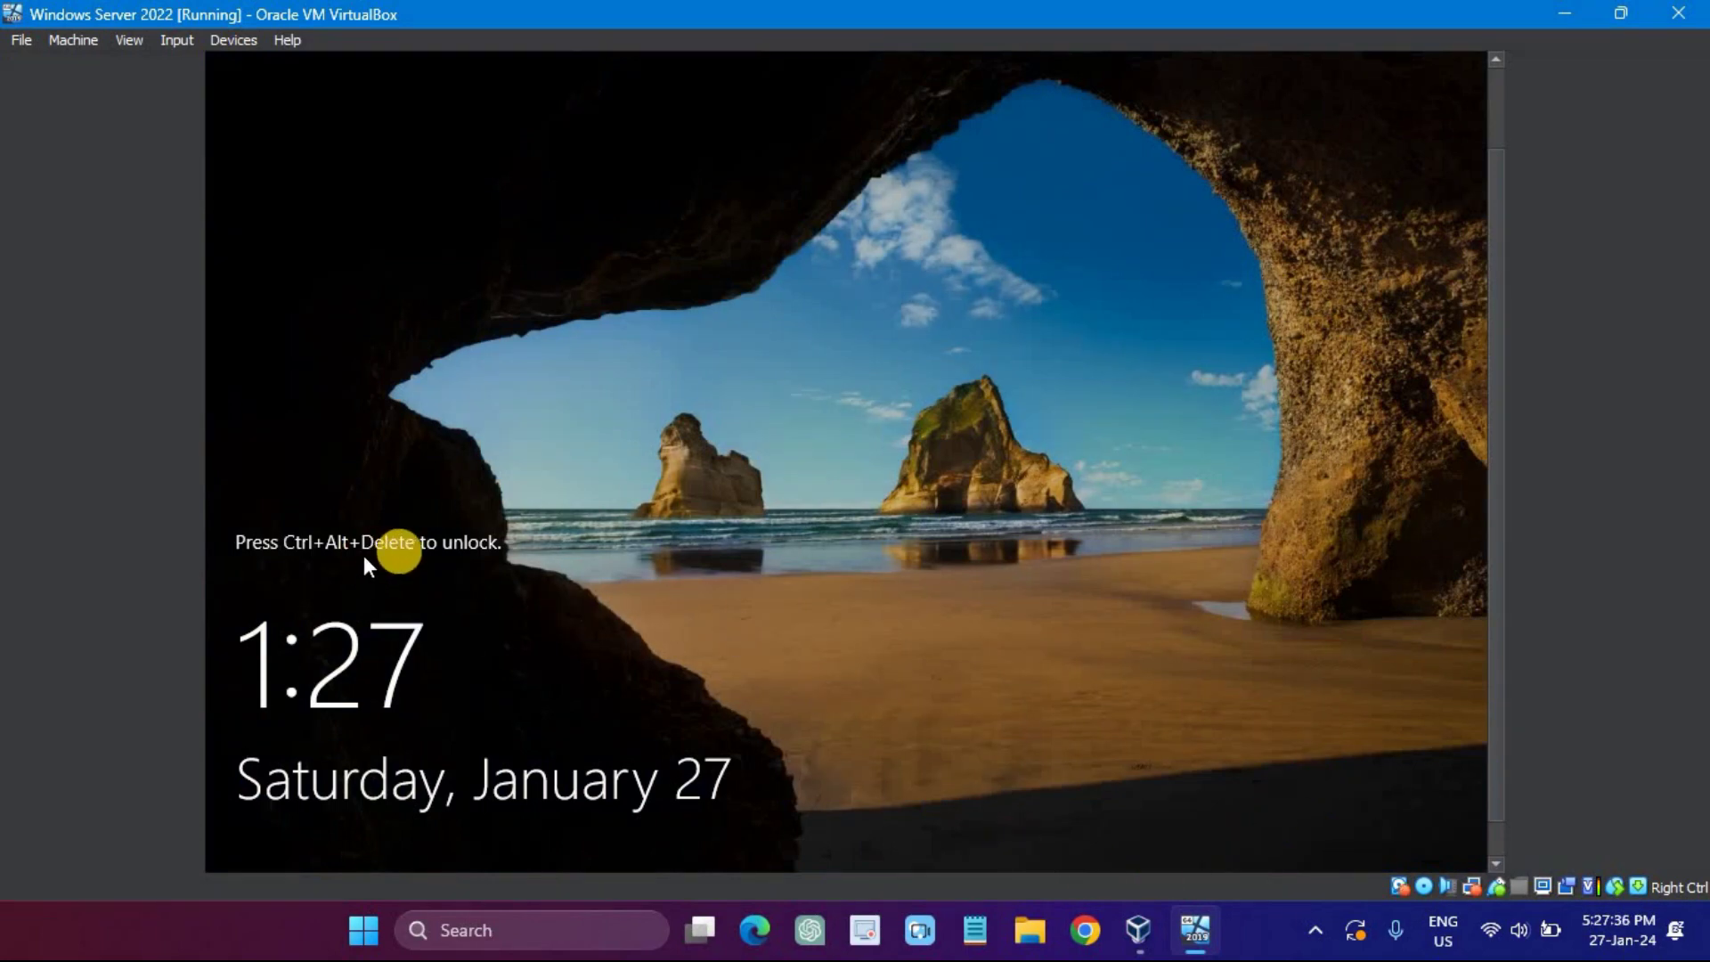
Step: Send Ctrl+Alt+Del to the guest and sign in as Administrator with the account password
left_click(178, 41)
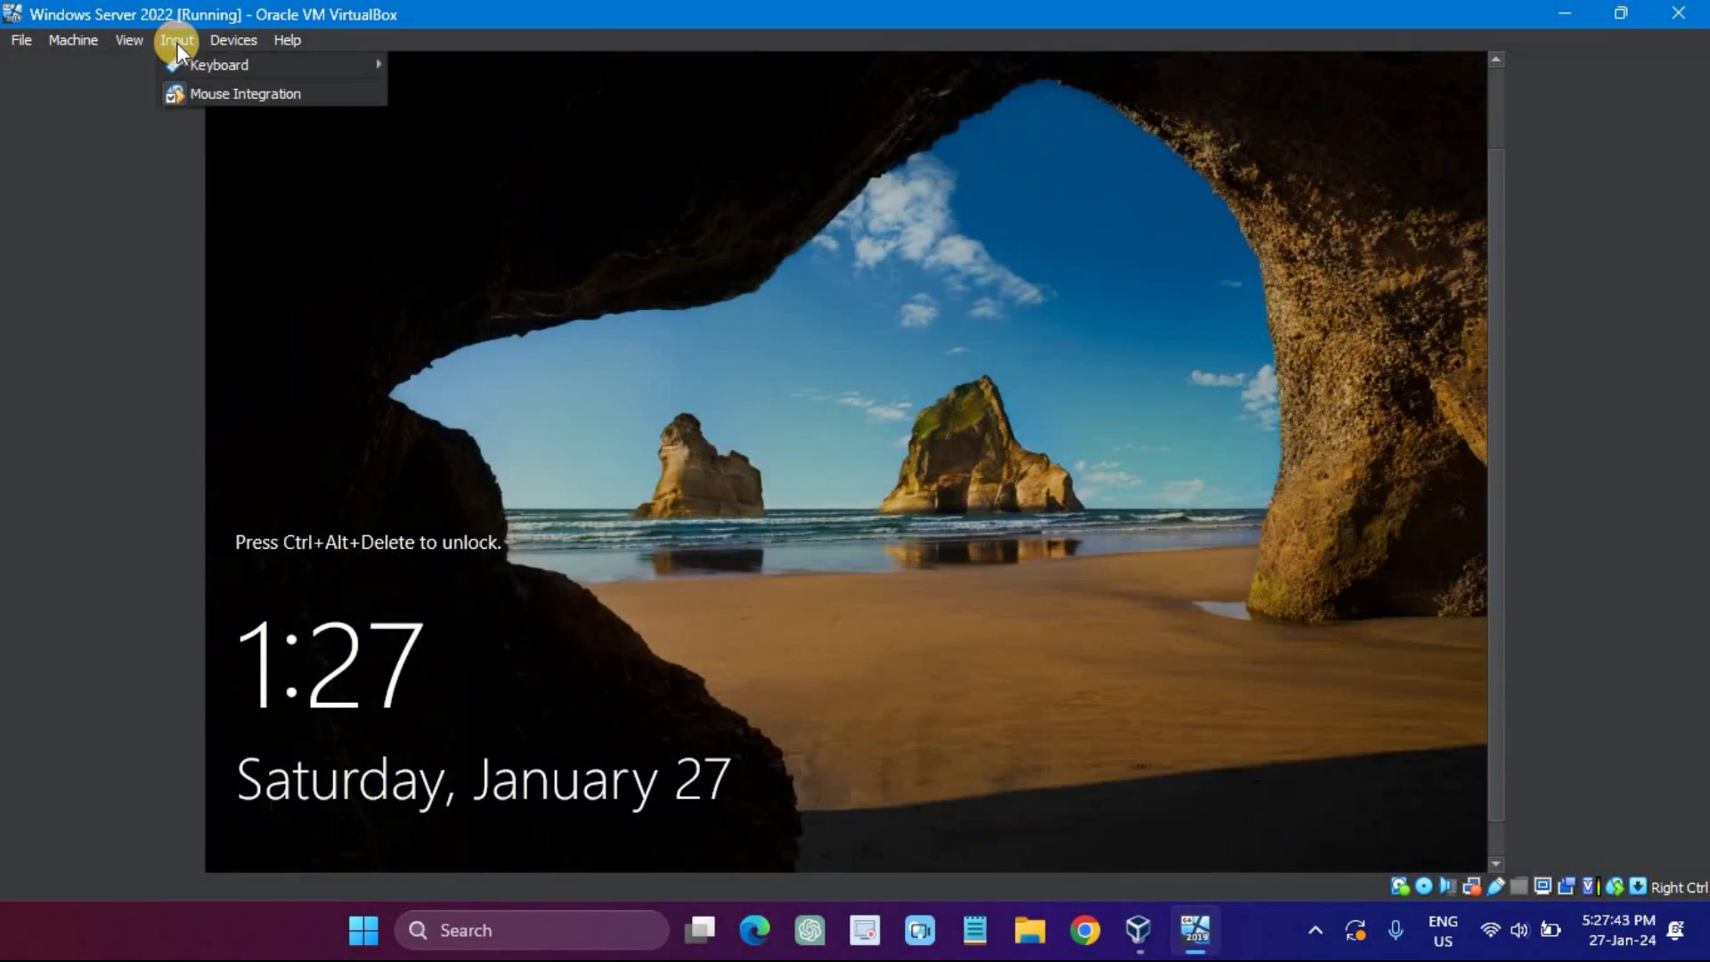
mouse_move(209, 66)
left_click(488, 113)
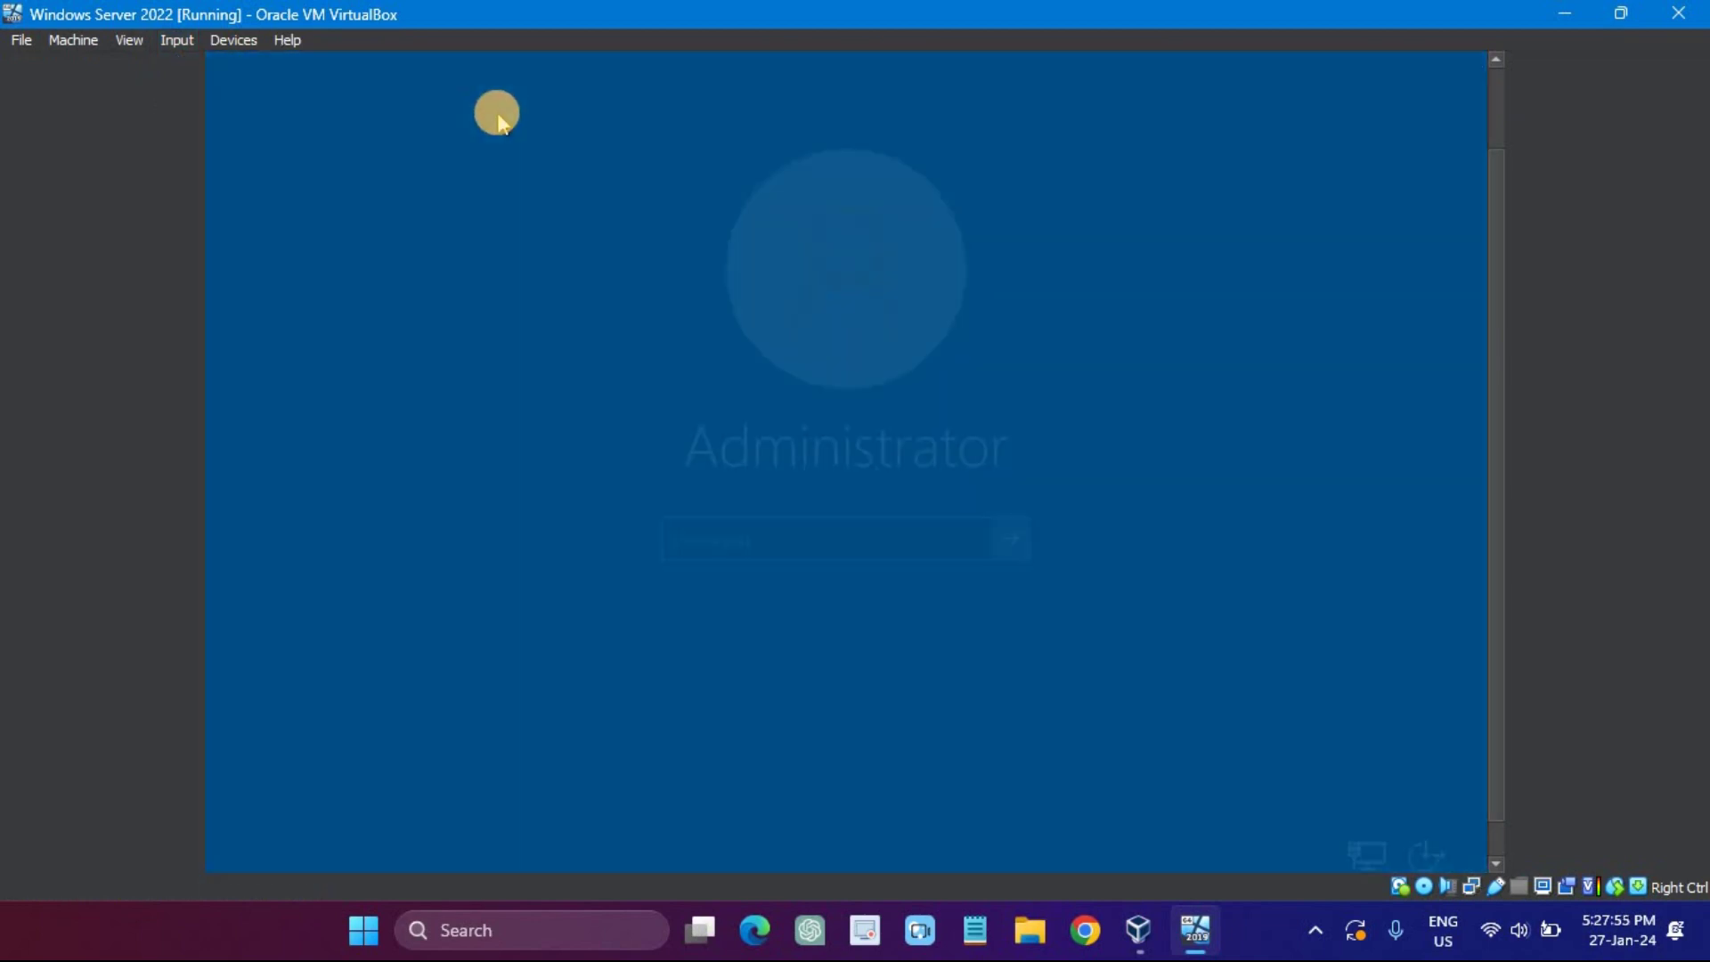
type("Password1")
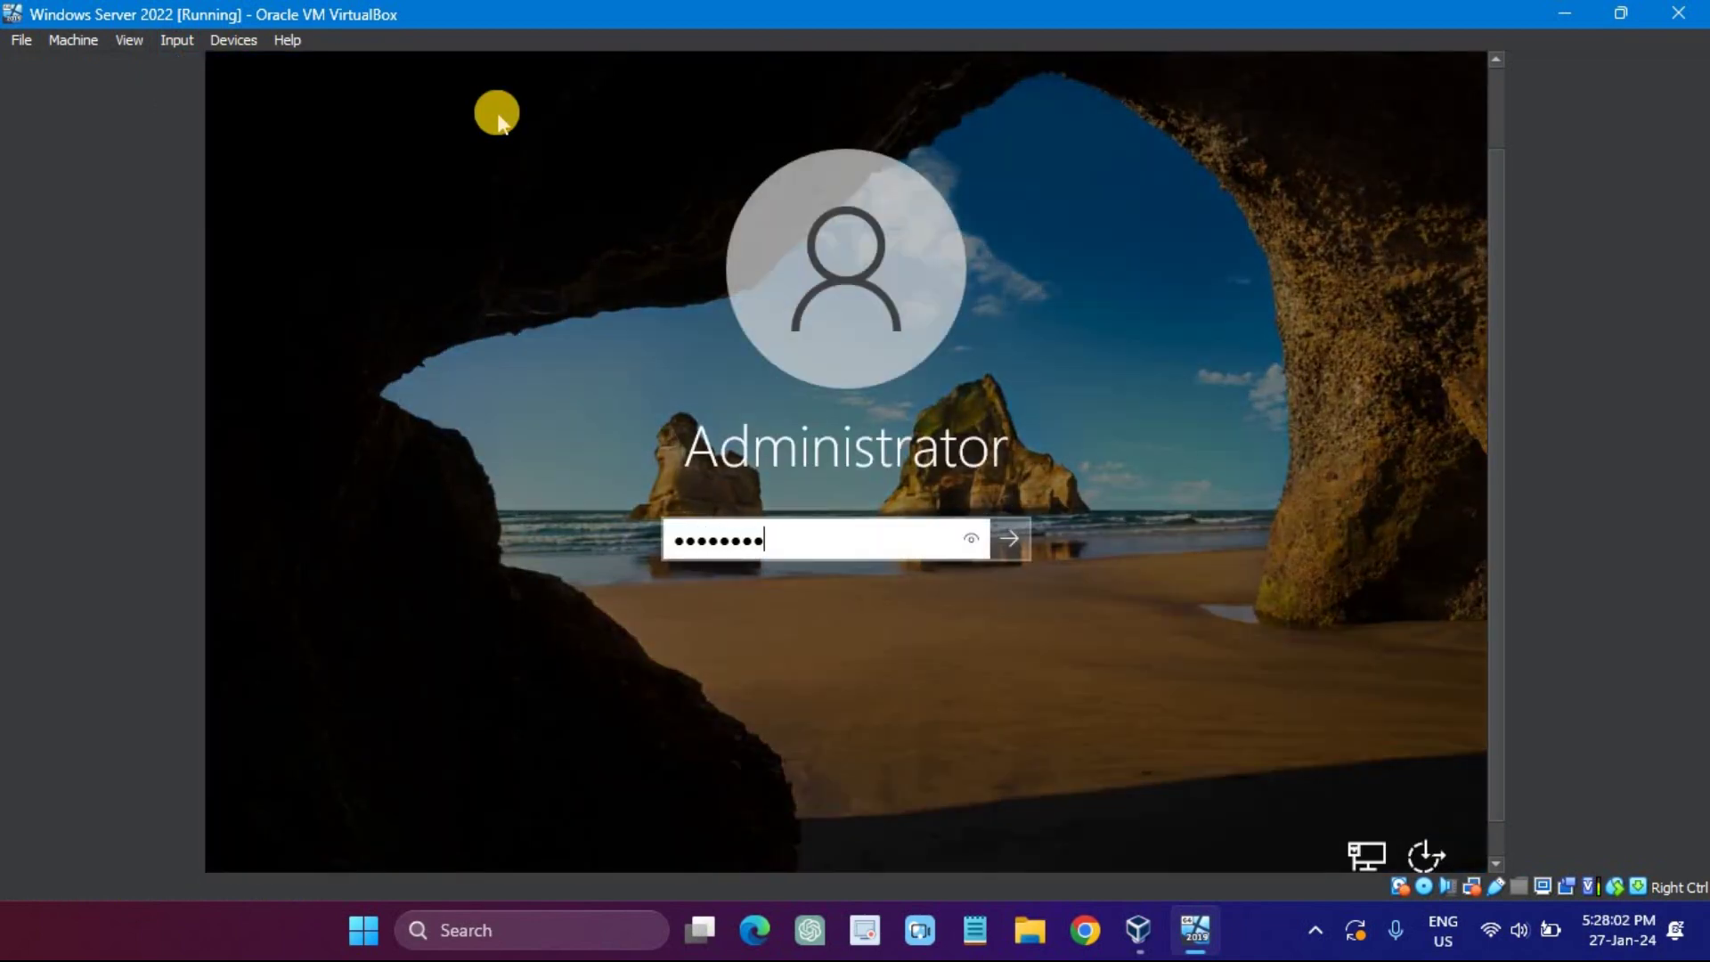
left_click(1009, 545)
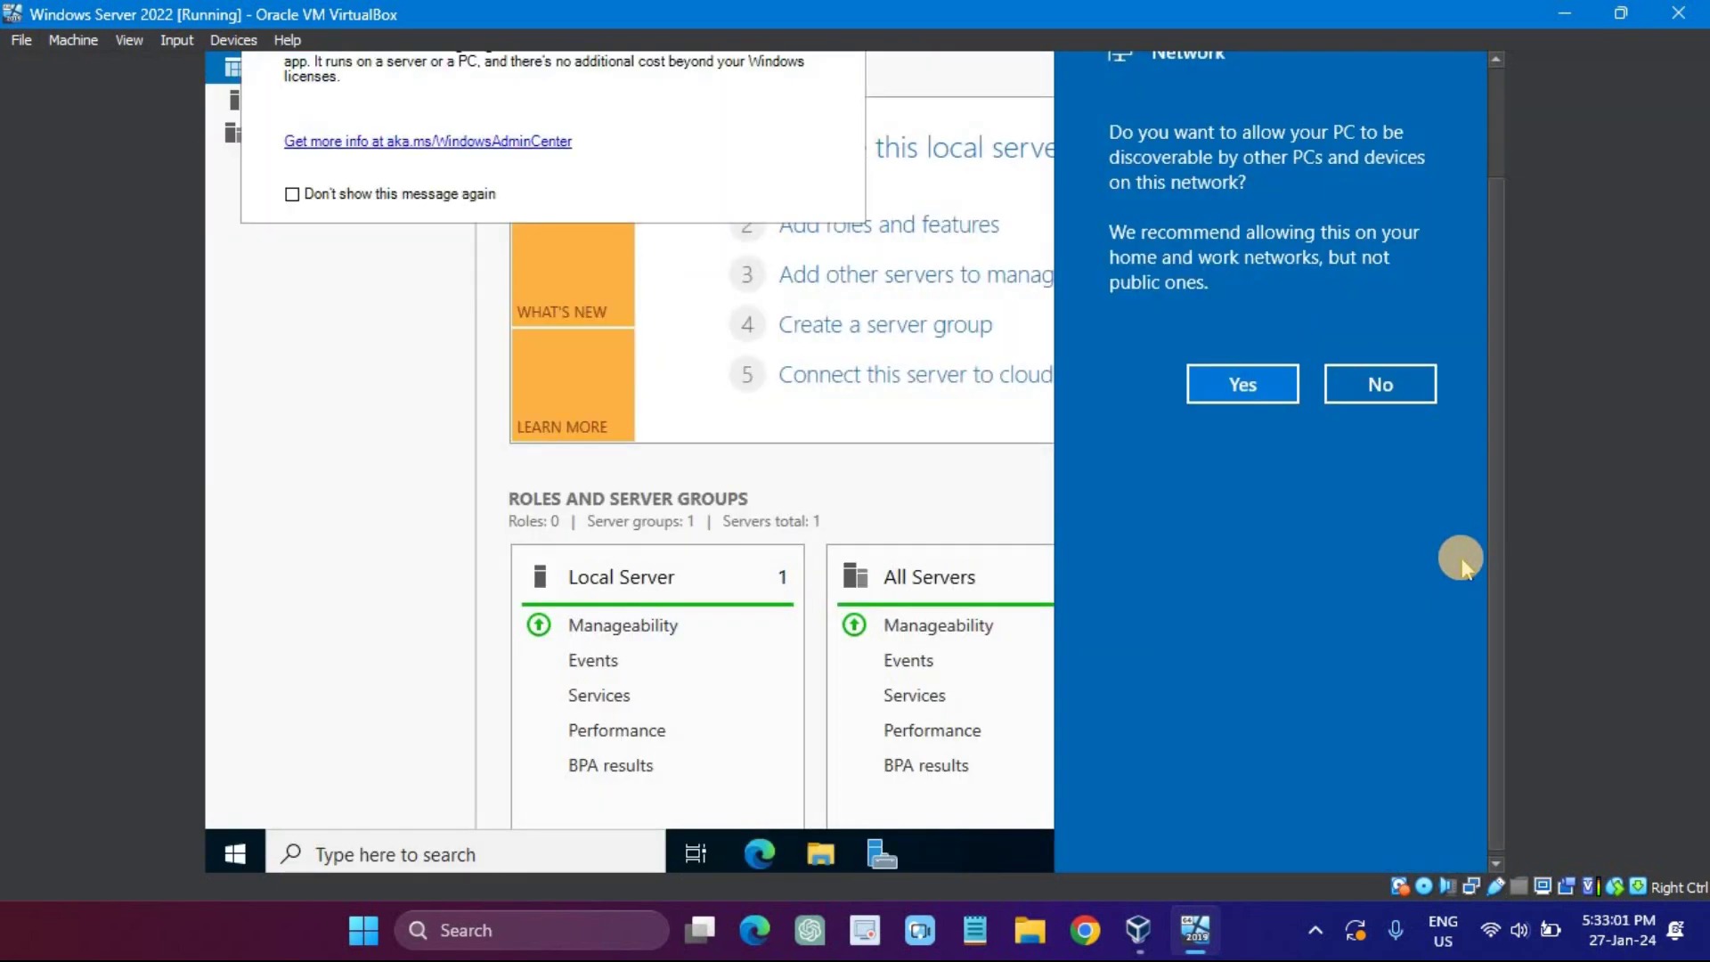
Step: Answer Yes to network discoverability, dismiss the Windows Admin Center suggestion, and close Server Manager
left_click(1246, 383)
left_click_drag(1493, 310, 1509, 184)
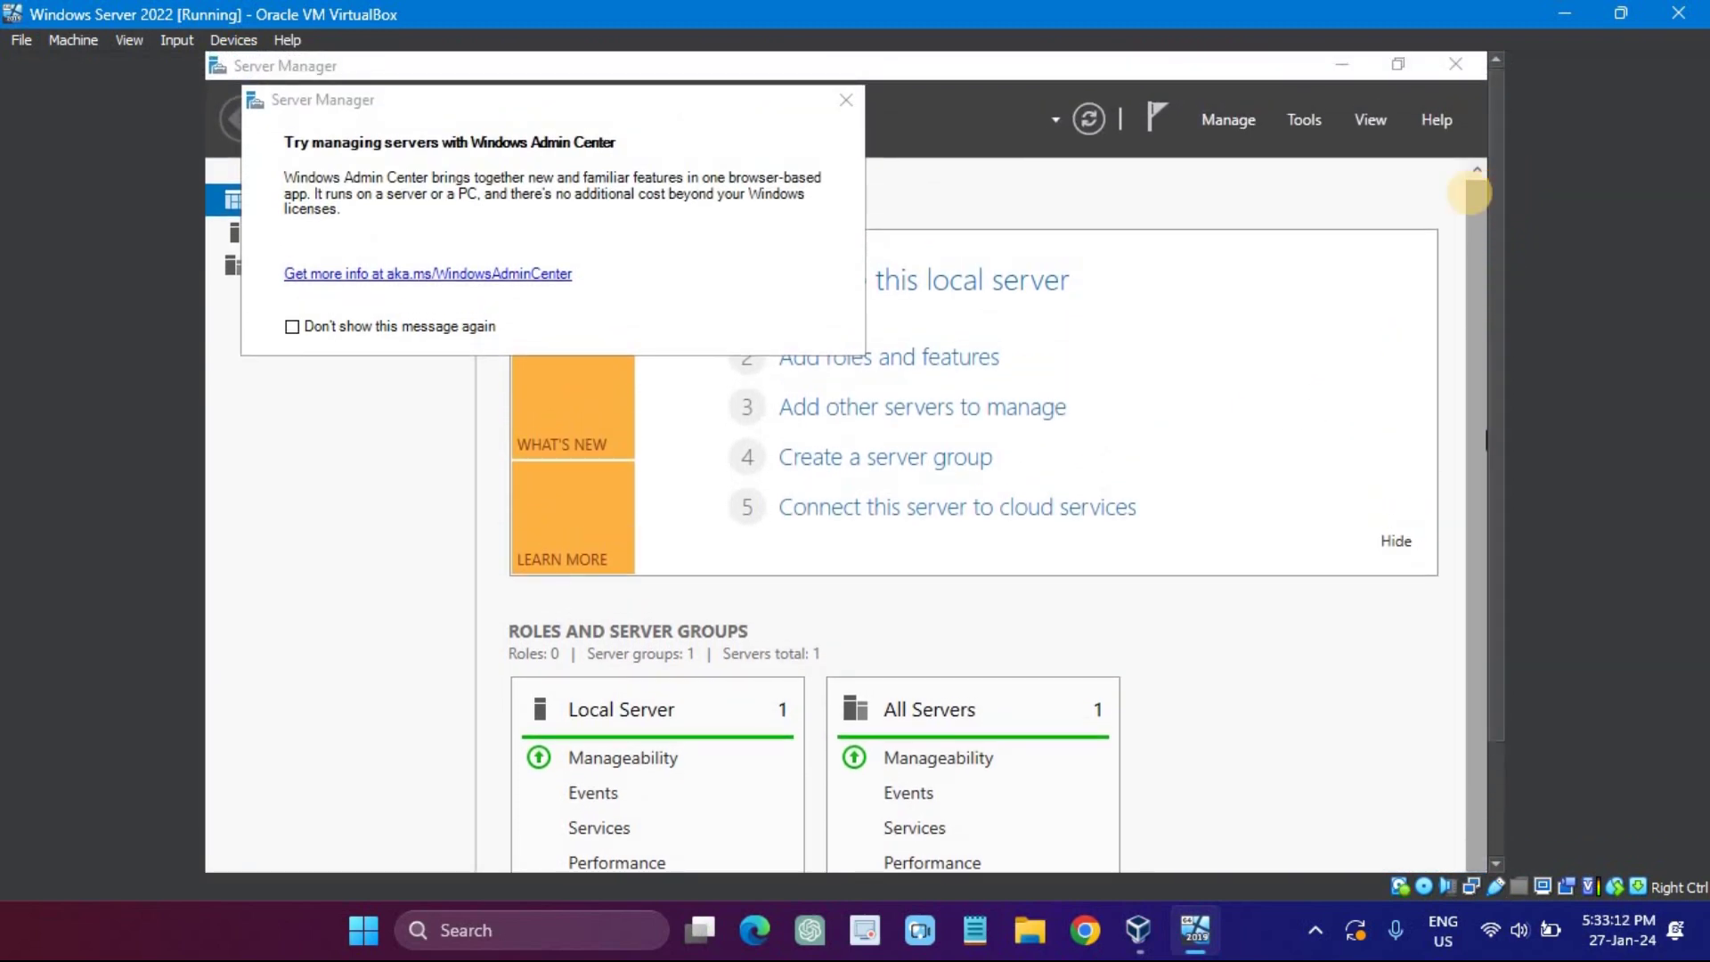
left_click(846, 99)
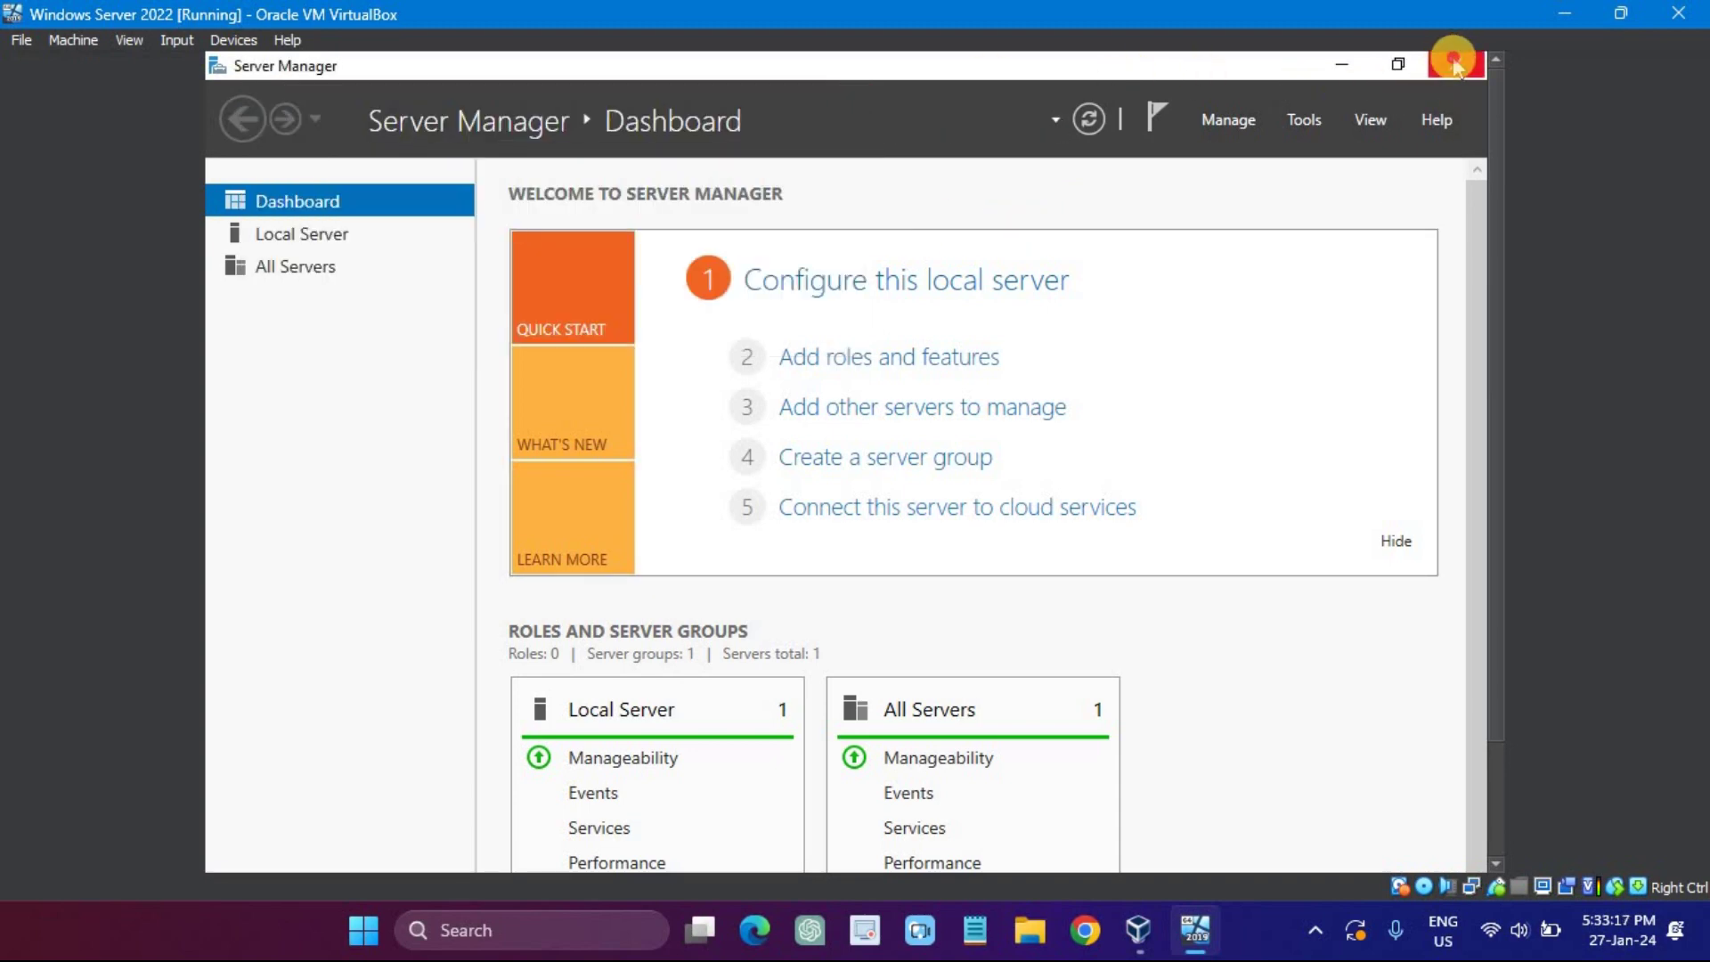
left_click(1454, 64)
left_click_drag(1492, 221, 1503, 340)
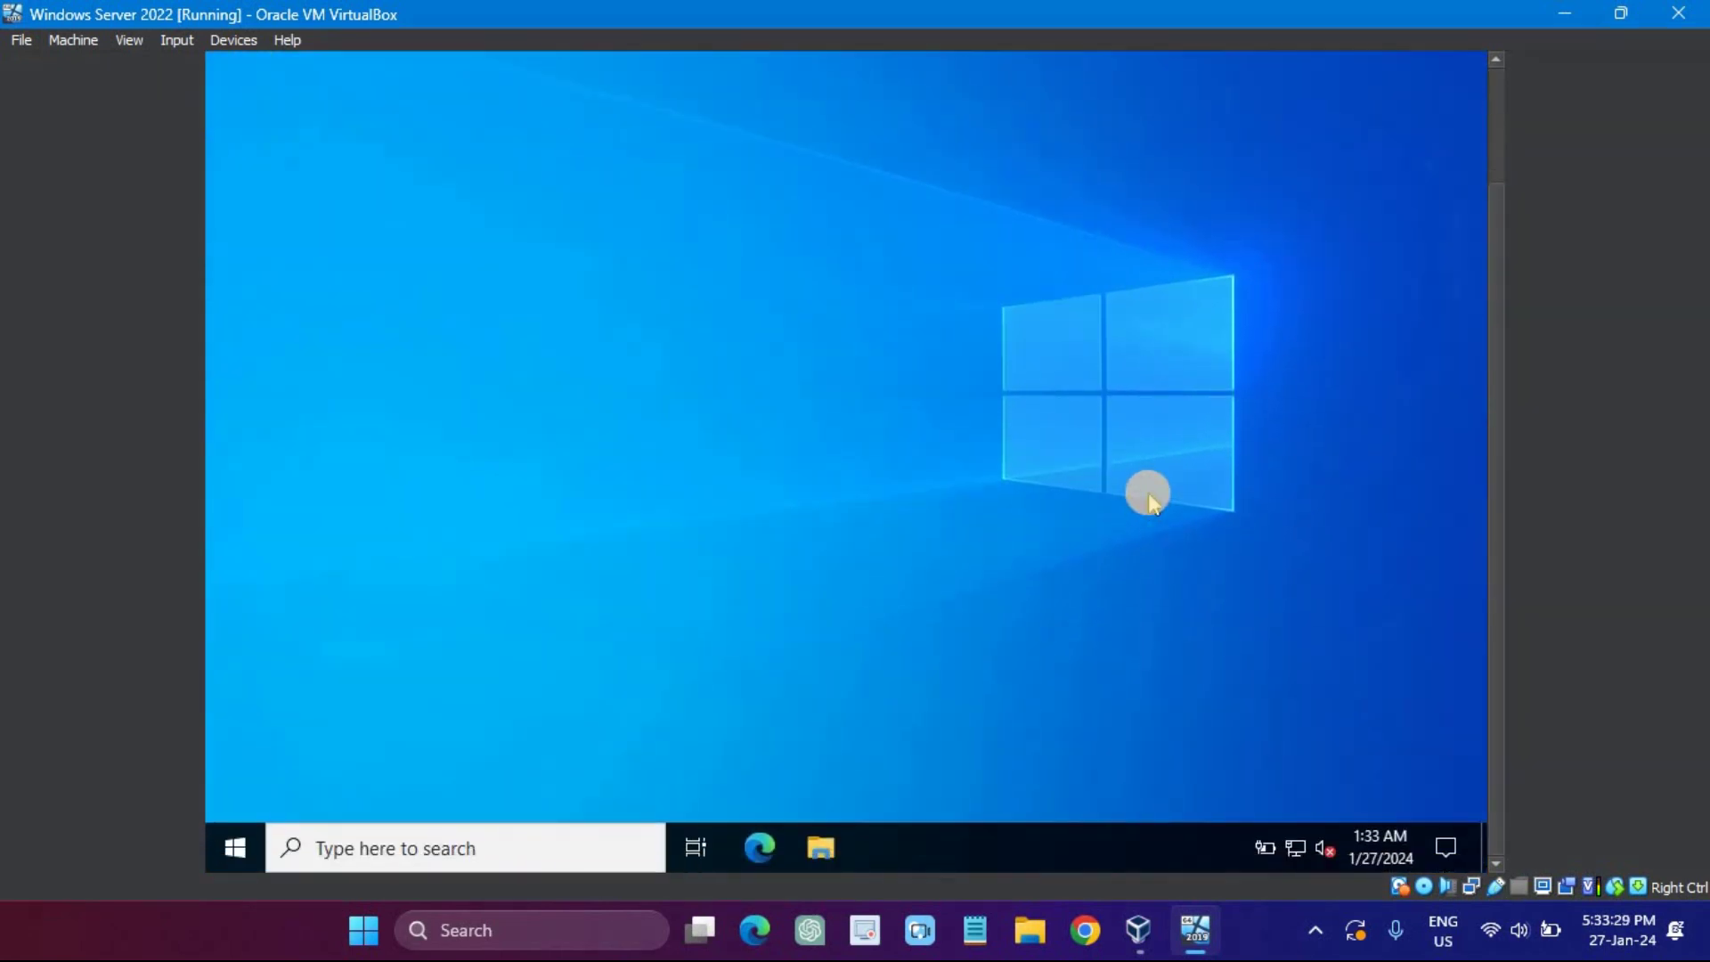